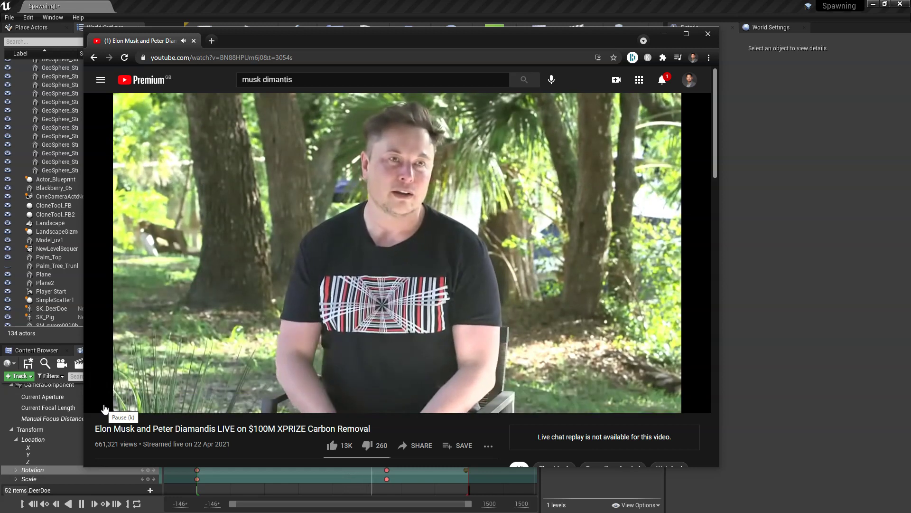
# - Pause the YouTube interview, put its browser window away and stop the level sequence's playback at frame 65
pyautogui.click(105, 408)
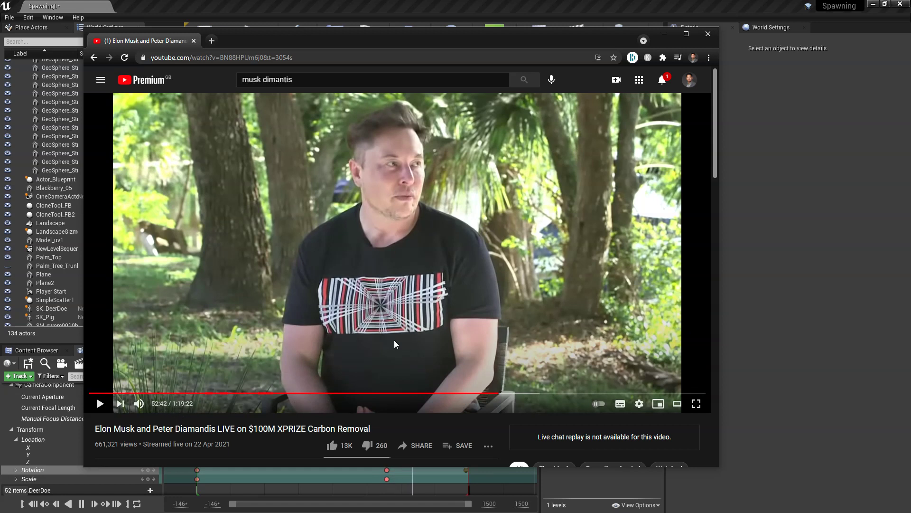
pyautogui.click(664, 35)
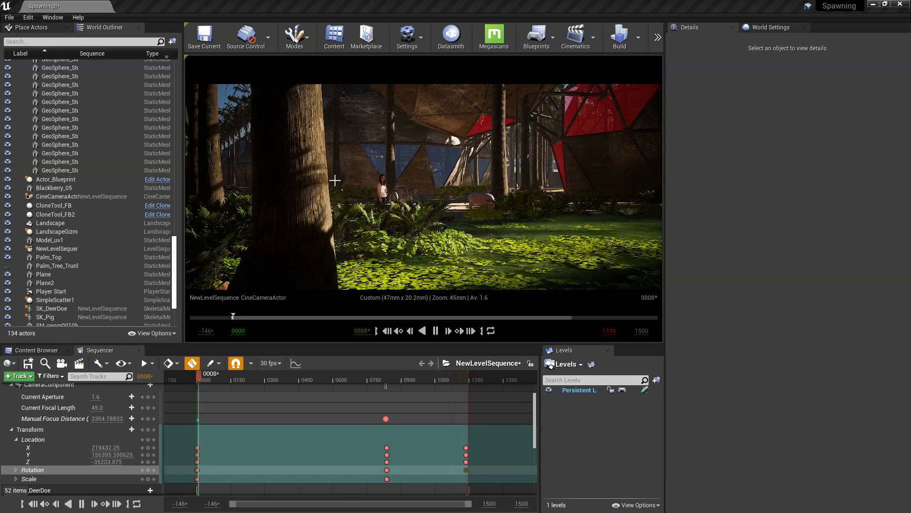
pyautogui.click(436, 330)
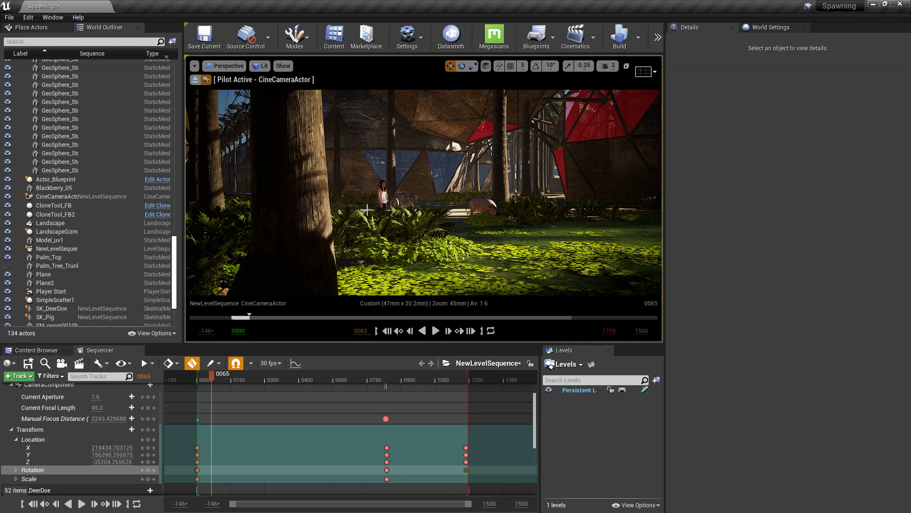
# - Release the viewport from the CineCameraActor and view the dome settlement full screen from a free viewpoint
pyautogui.scroll(3, 147, 428)
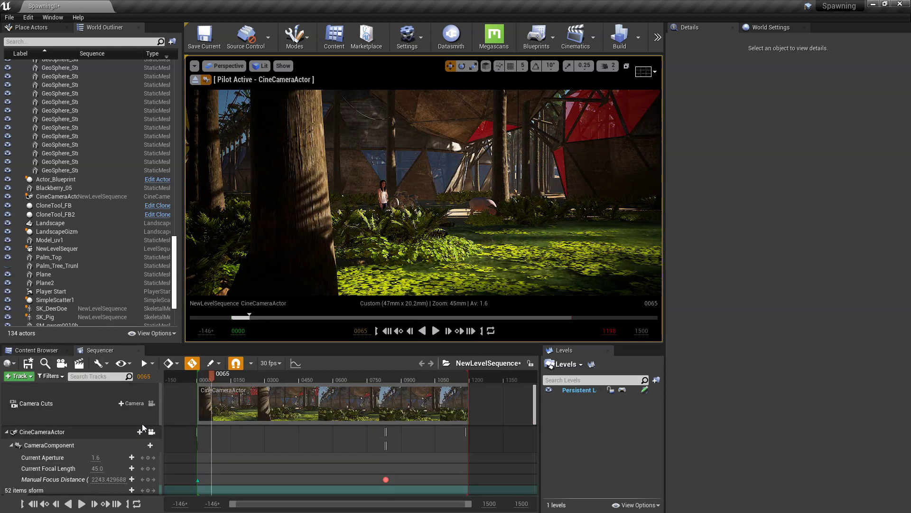
pyautogui.click(151, 432)
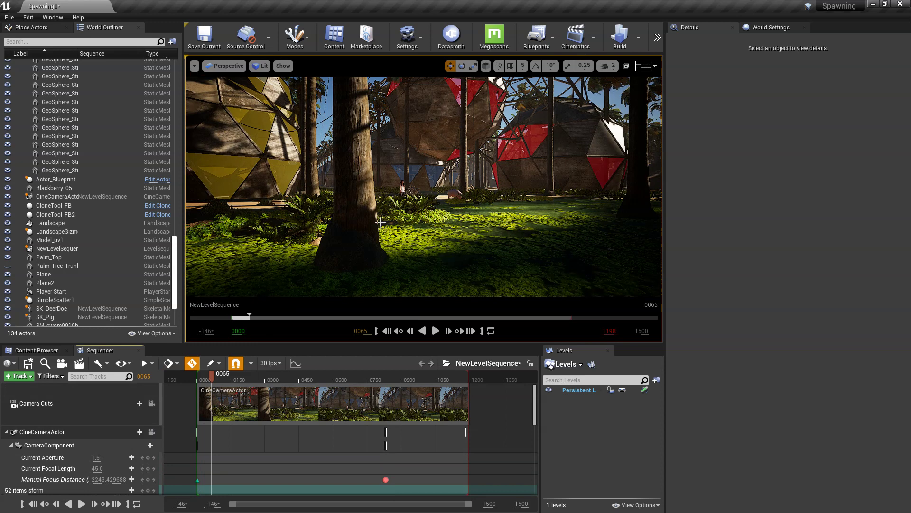
pyautogui.moveTo(408, 207); pyautogui.dragTo(411, 203, button='right')
pyautogui.press('F11')
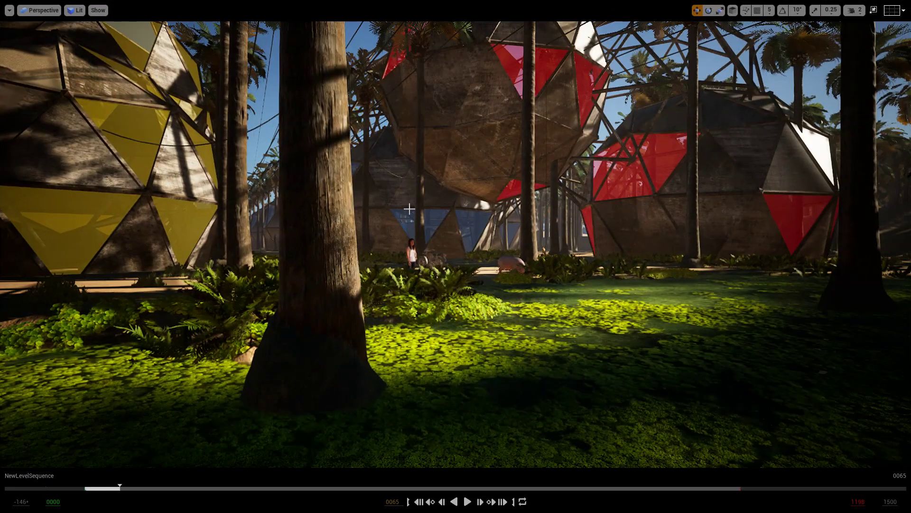
pyautogui.press('d')
pyautogui.moveTo(456, 257); pyautogui.dragTo(437, 245, button='right')
pyautogui.press('d')
# - Inspect the BP_Cable and BP_Cable2 actors and their settings in the normal editor layout
pyautogui.click(390, 181)
pyautogui.press('e')
pyautogui.press('F11')
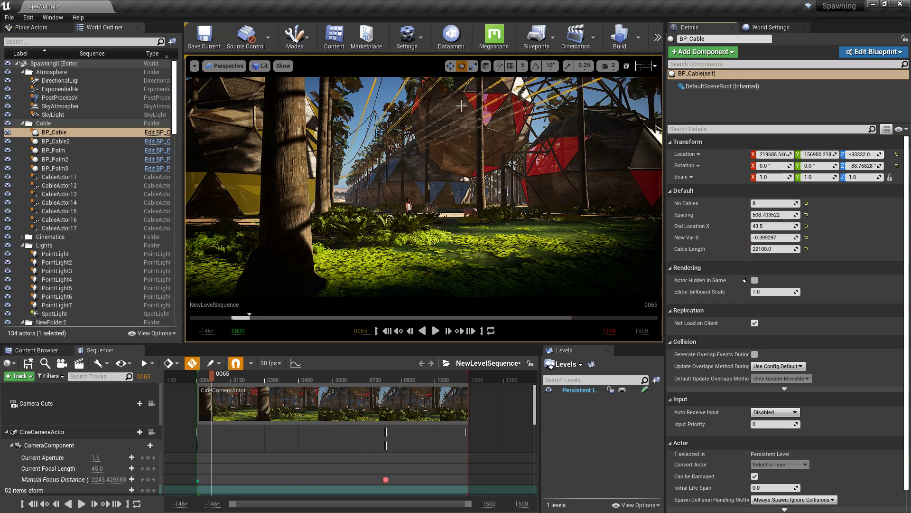
pyautogui.click(55, 141)
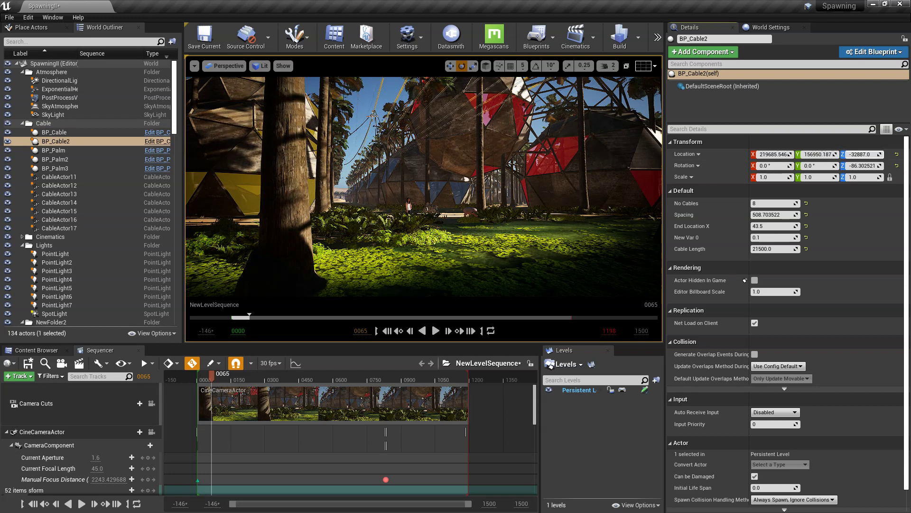
pyautogui.press('Up')
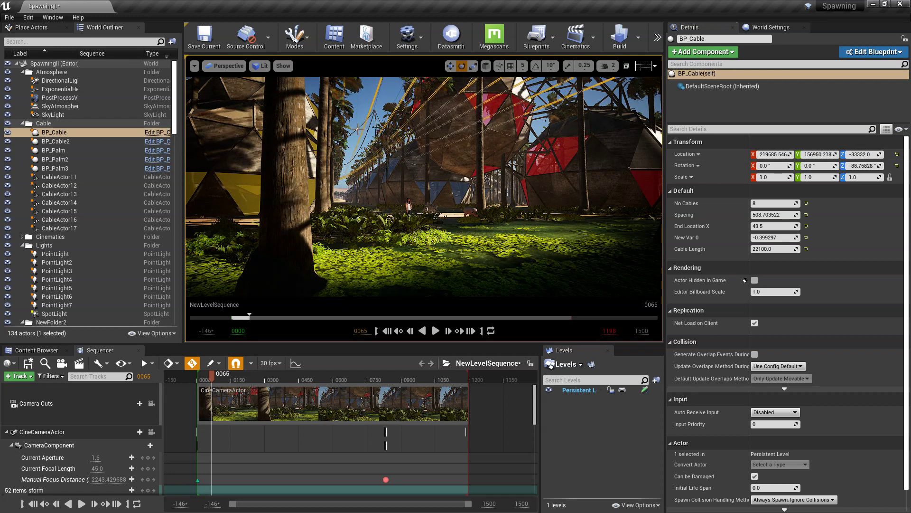
# - Select the palm trees standing among the domes and view them in the full-screen viewport
pyautogui.click(358, 129)
pyautogui.moveTo(861, 154); pyautogui.dragTo(857, 155)
pyautogui.press('F11')
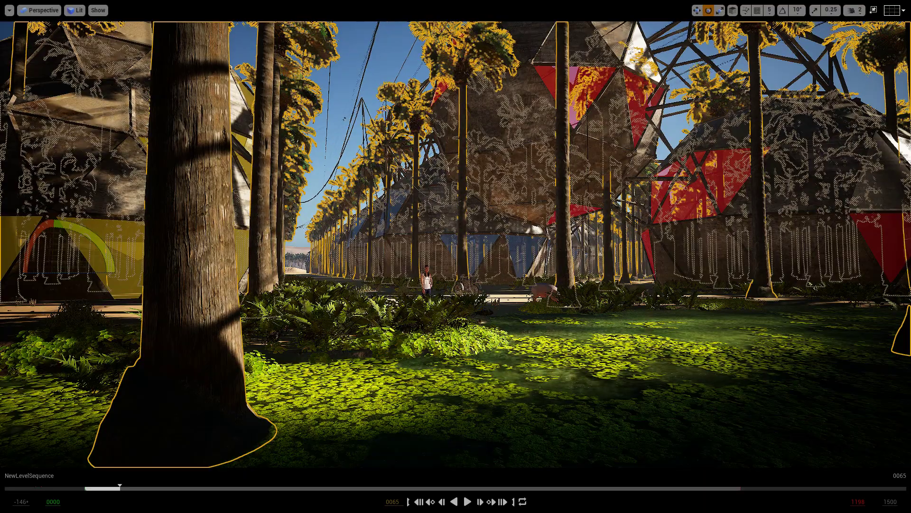
# - Examine the palm plantation and the rows of yellow and red domes from high above
pyautogui.moveTo(488, 194); pyautogui.dragTo(458, 265, button='right')
pyautogui.press('d')
pyautogui.press('w')
pyautogui.press('e')
pyautogui.moveTo(457, 214); pyautogui.dragTo(389, 253, button='right')
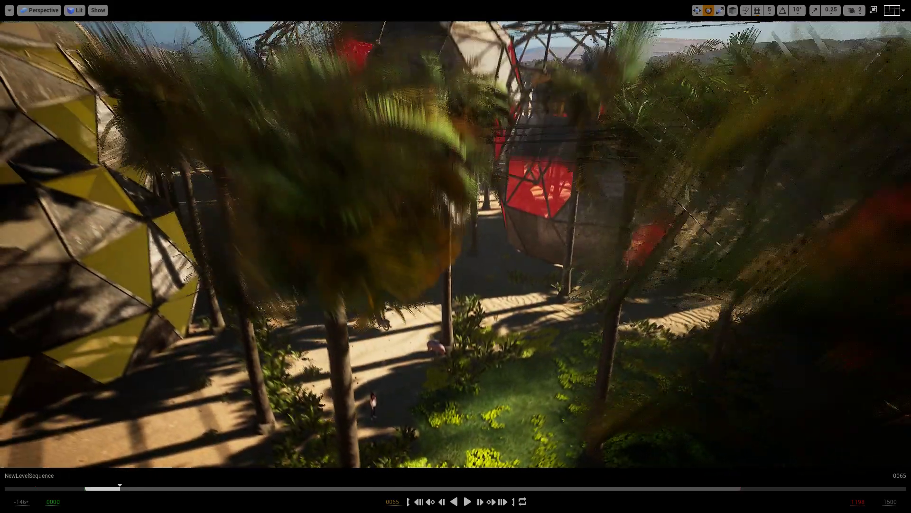
pyautogui.press('e')
pyautogui.moveTo(455, 245); pyautogui.dragTo(456, 304, button='right')
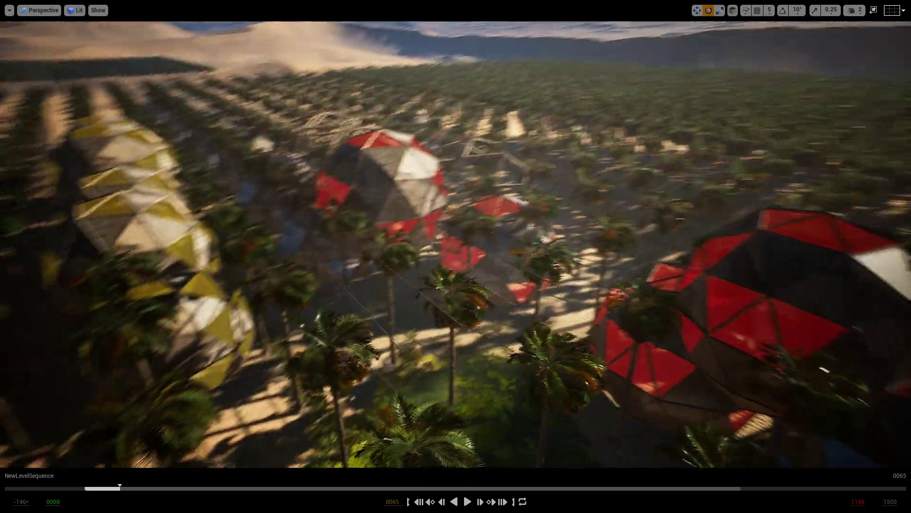
pyautogui.moveTo(389, 249); pyautogui.dragTo(398, 239, button='right')
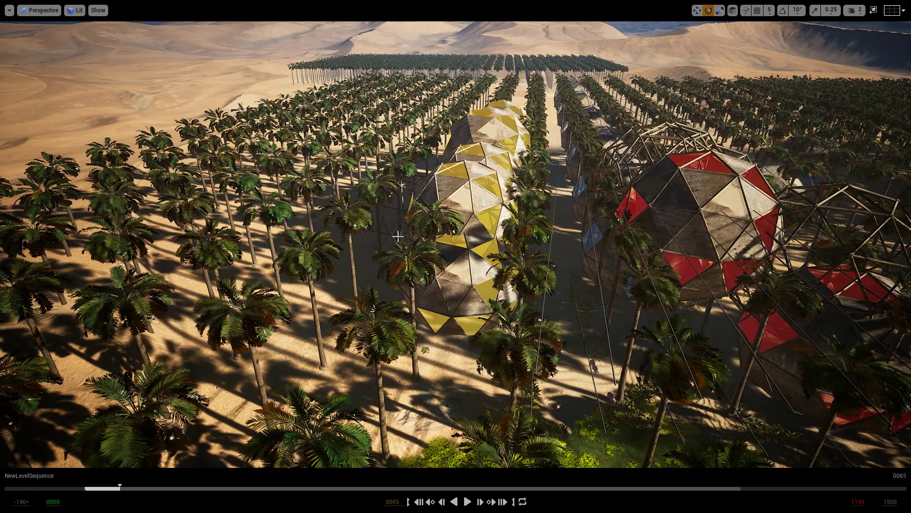
# - Examine the raised dome, the hanging cables and the avenue between the domes from near the pond
pyautogui.moveTo(406, 224); pyautogui.dragTo(439, 329, button='right')
pyautogui.press('w')
pyautogui.press('a')
pyautogui.moveTo(406, 244); pyautogui.dragTo(406, 223, button='right')
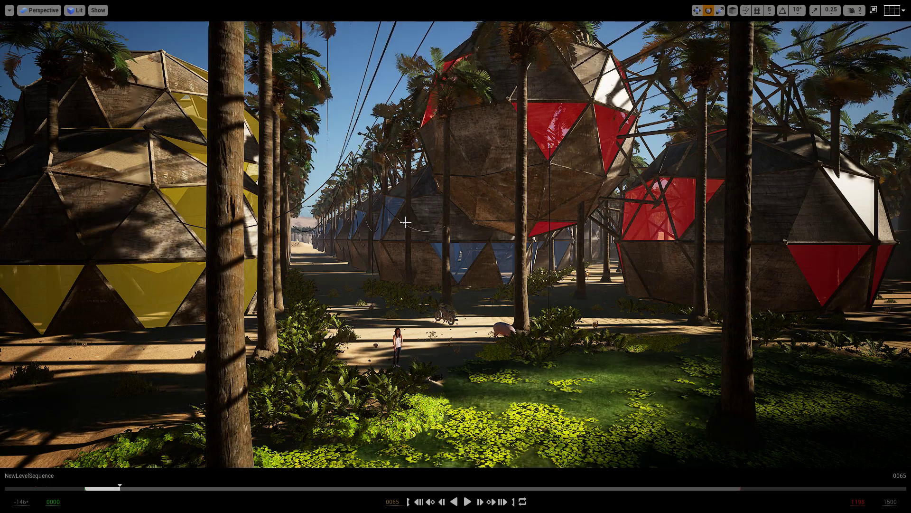
pyautogui.moveTo(416, 215); pyautogui.dragTo(384, 97, button='right')
pyautogui.press('d')
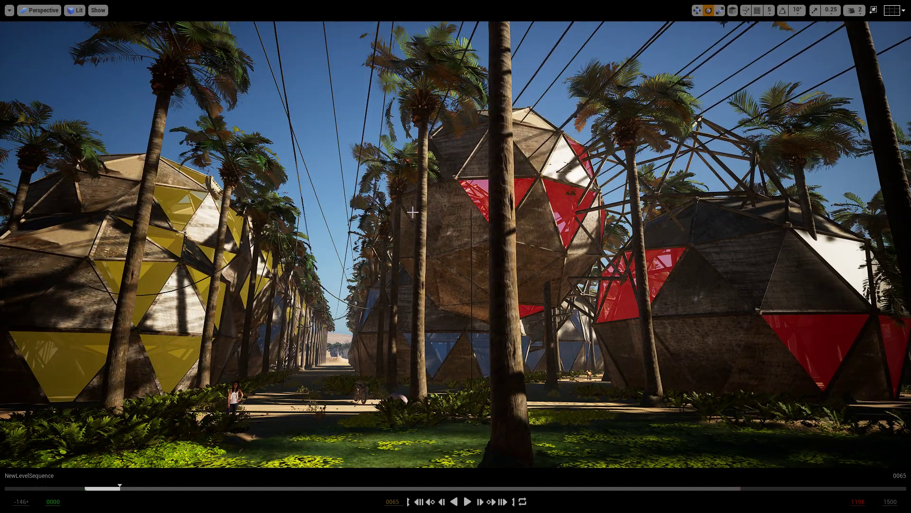
pyautogui.moveTo(381, 205); pyautogui.dragTo(366, 207, button='right')
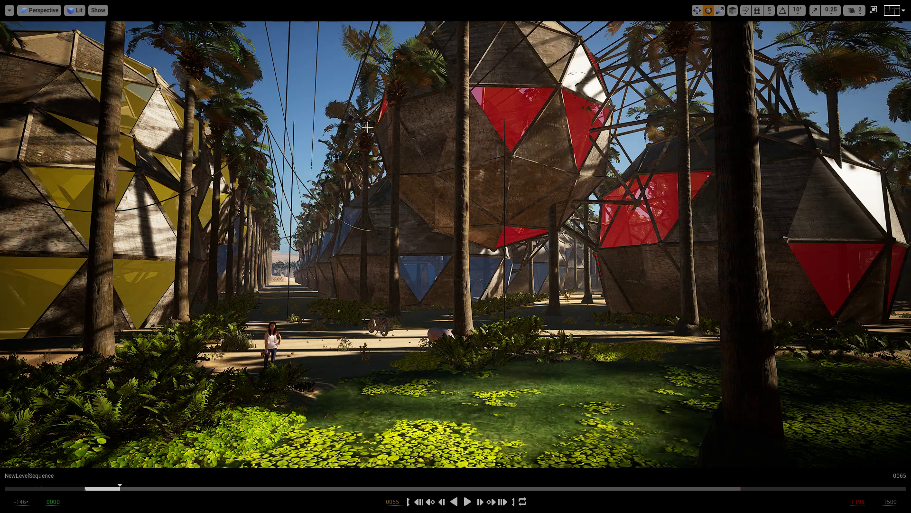
pyautogui.moveTo(528, 212); pyautogui.dragTo(514, 214, button='right')
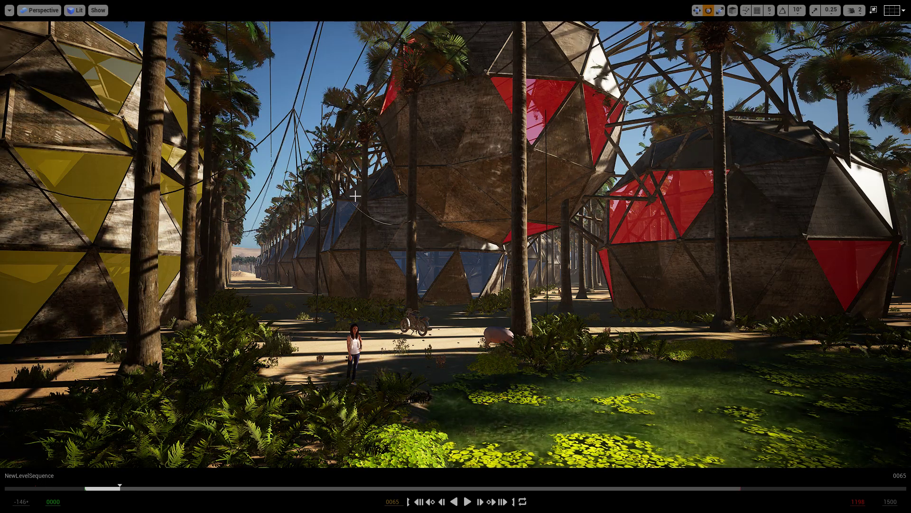
pyautogui.press('d')
pyautogui.moveTo(353, 197); pyautogui.dragTo(353, 198, button='right')
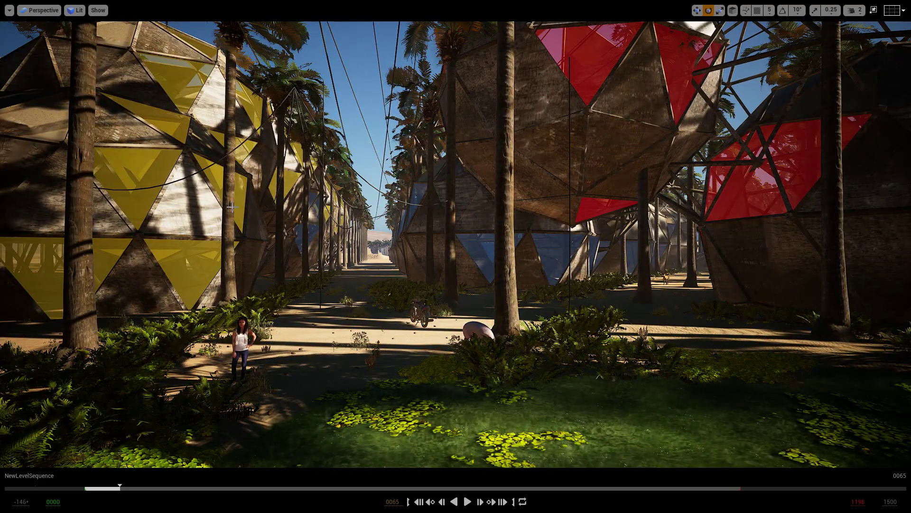
# - Examine the yellow-panelled dome, the woman, motorbike and pig on the path, and the planting around the pond
pyautogui.moveTo(304, 177); pyautogui.dragTo(256, 148, button='right')
pyautogui.press('d')
pyautogui.press('w')
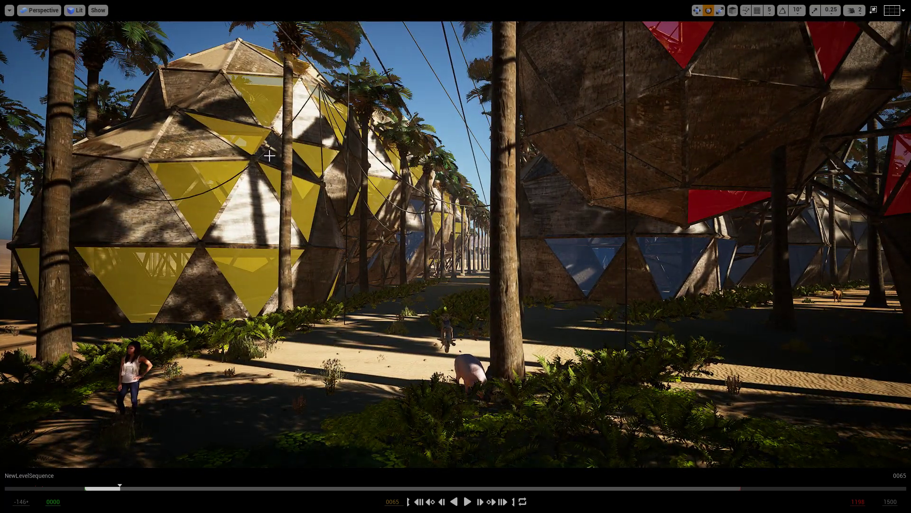
pyautogui.press('w')
pyautogui.moveTo(237, 183)
pyautogui.mouseDown(button='right')
pyautogui.moveTo(240, 172)
pyautogui.moveTo(237, 182)
pyautogui.mouseUp(button='right')
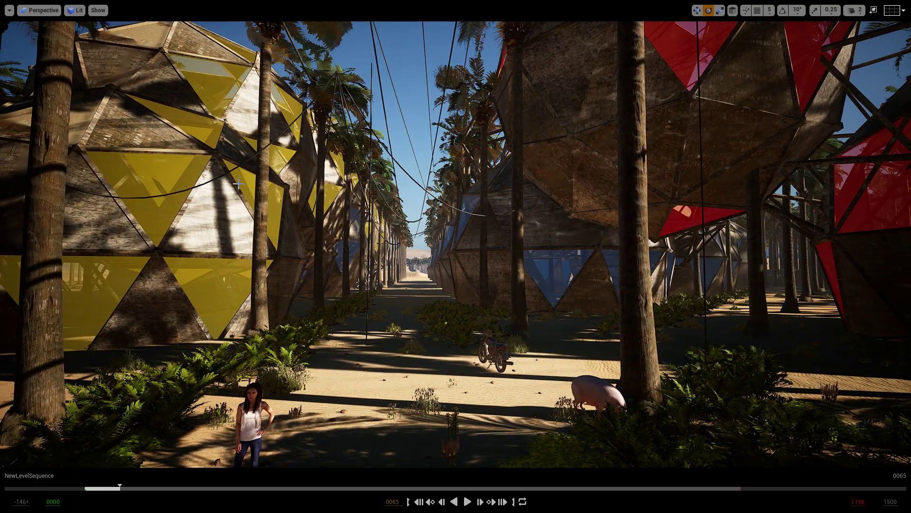
pyautogui.moveTo(402, 237); pyautogui.dragTo(479, 238, button='right')
pyautogui.press('a')
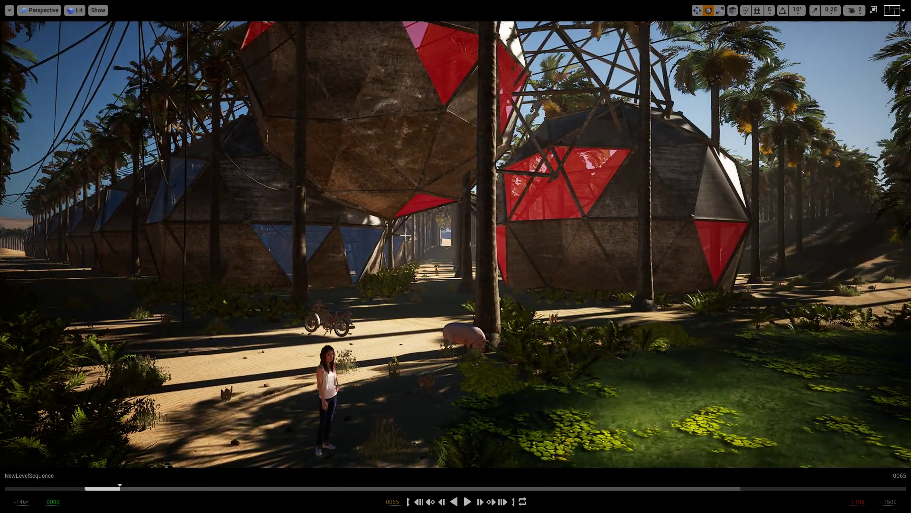
pyautogui.scroll(-6, 406, 237)
pyautogui.moveTo(404, 234)
pyautogui.mouseDown(button='right')
pyautogui.moveTo(432, 259)
pyautogui.moveTo(448, 294)
pyautogui.moveTo(405, 232)
pyautogui.mouseUp(button='right')
pyautogui.press('a')
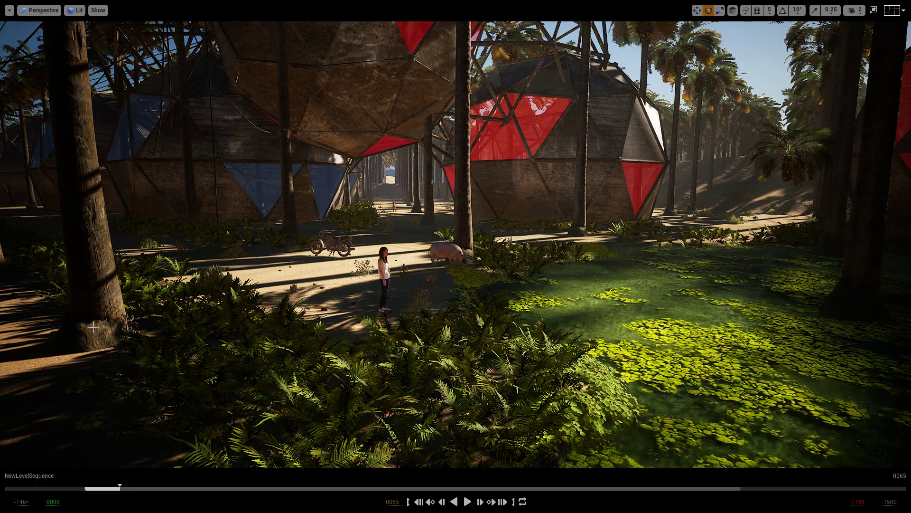
# - Switch to the browser with the Solar Water website and skim the homepage down to its latest news and back
pyautogui.hotkey('alt', 'Tab')
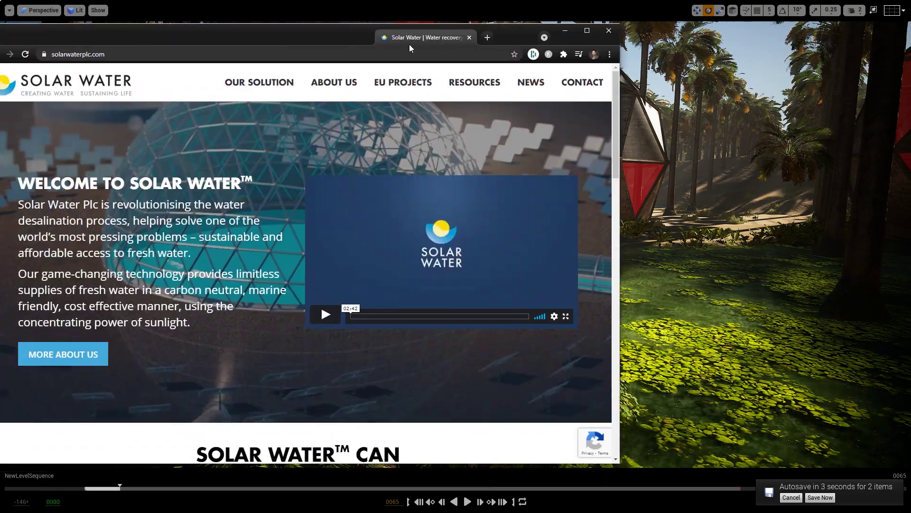
pyautogui.moveTo(409, 44); pyautogui.dragTo(505, 28)
pyautogui.scroll(-10, 433, 207)
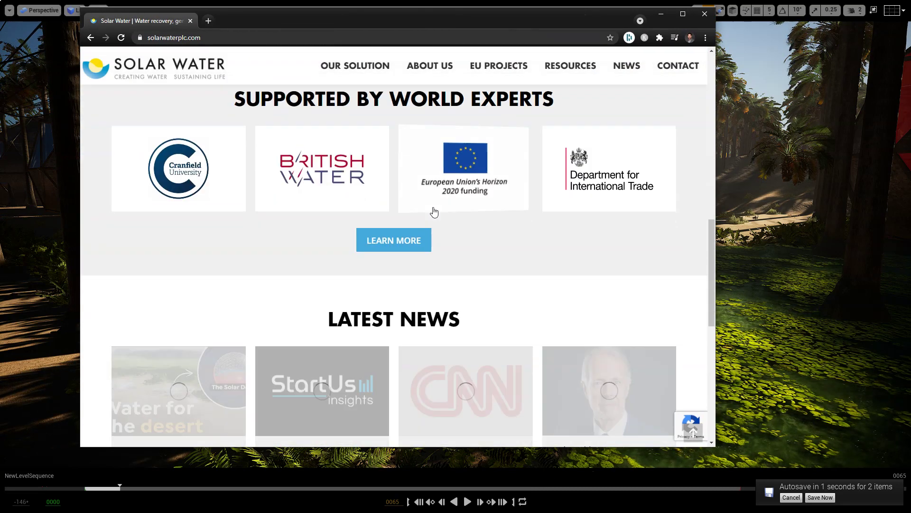
pyautogui.scroll(-5, 432, 211)
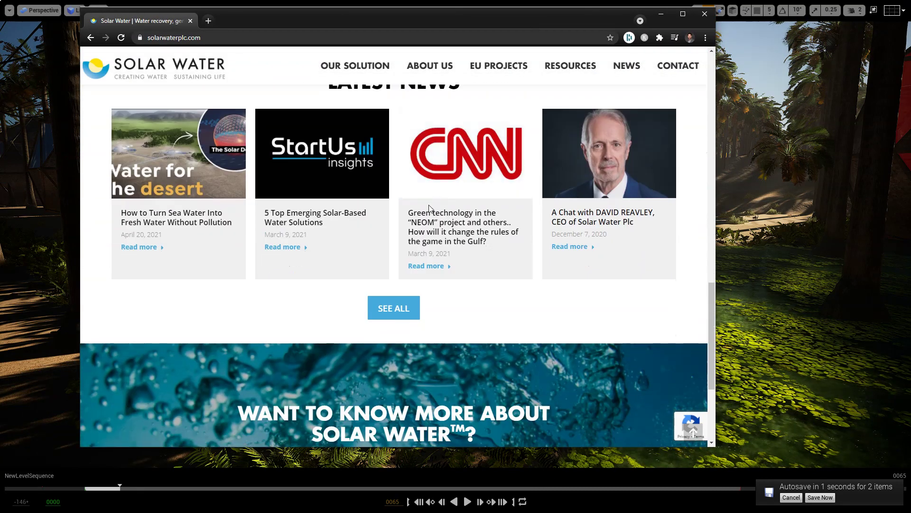
pyautogui.scroll(12, 301, 190)
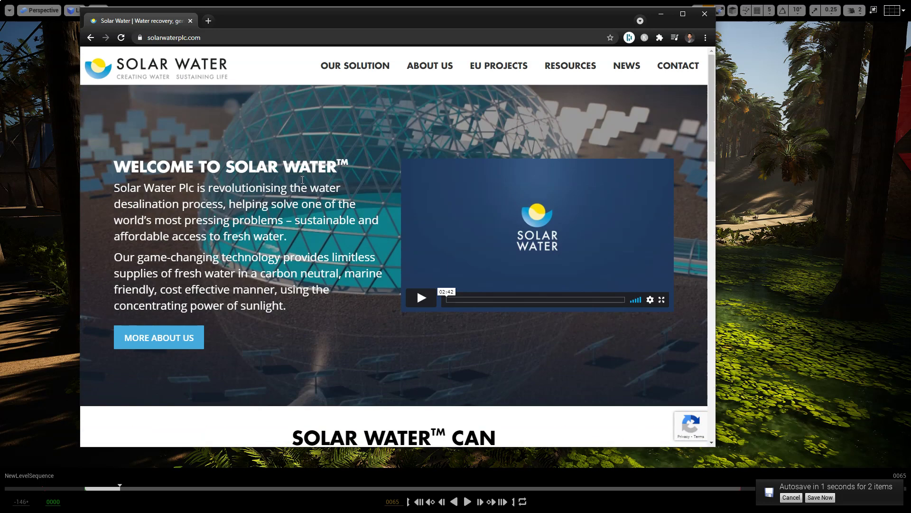
# - Watch excerpts of the Solar Water homepage video, pause it in the desalination water cycle part and put the browser away
pyautogui.click(422, 298)
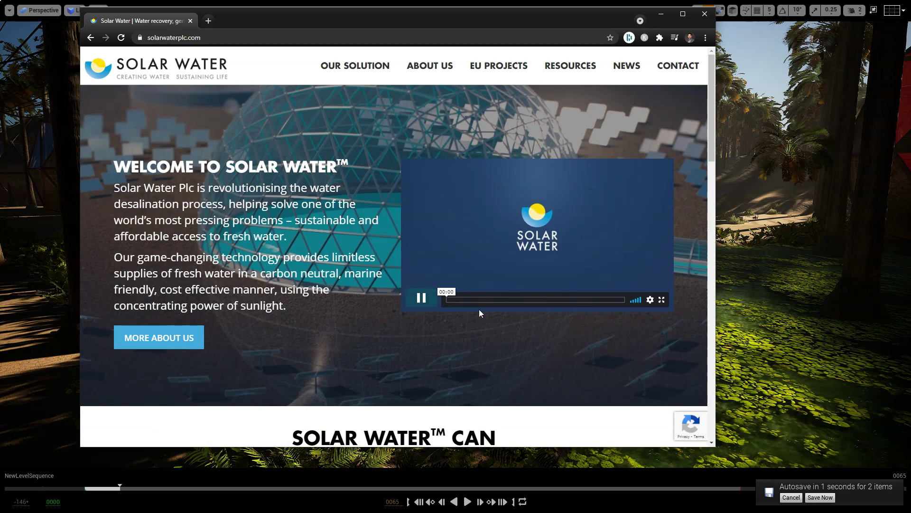
pyautogui.click(471, 300)
pyautogui.click(489, 300)
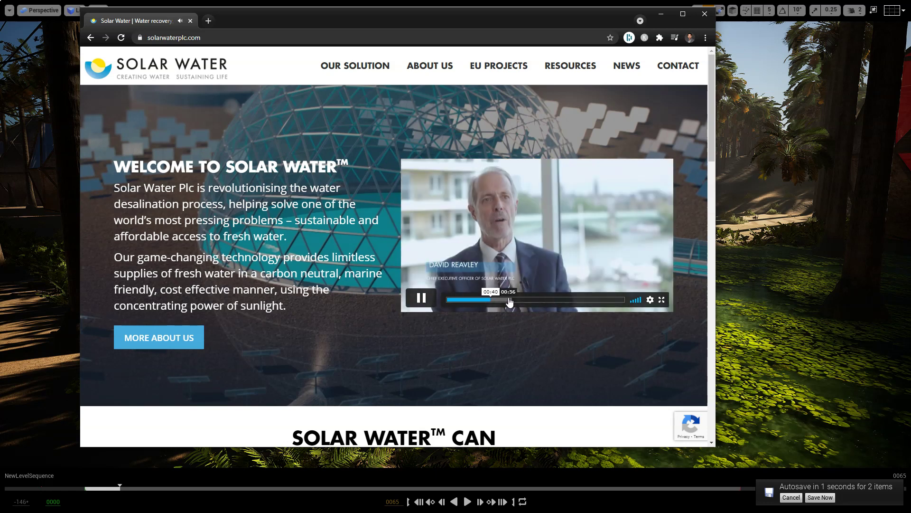
pyautogui.click(545, 300)
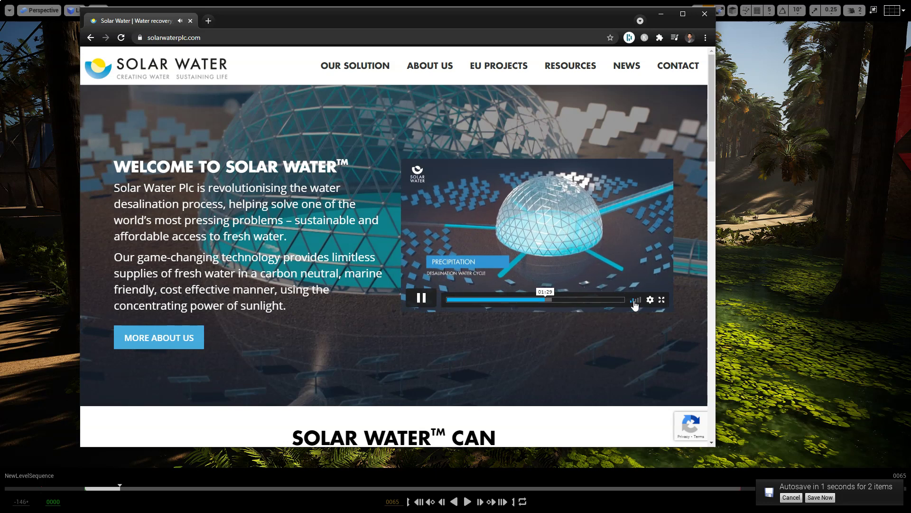
pyautogui.click(562, 299)
pyautogui.click(548, 299)
pyautogui.click(434, 300)
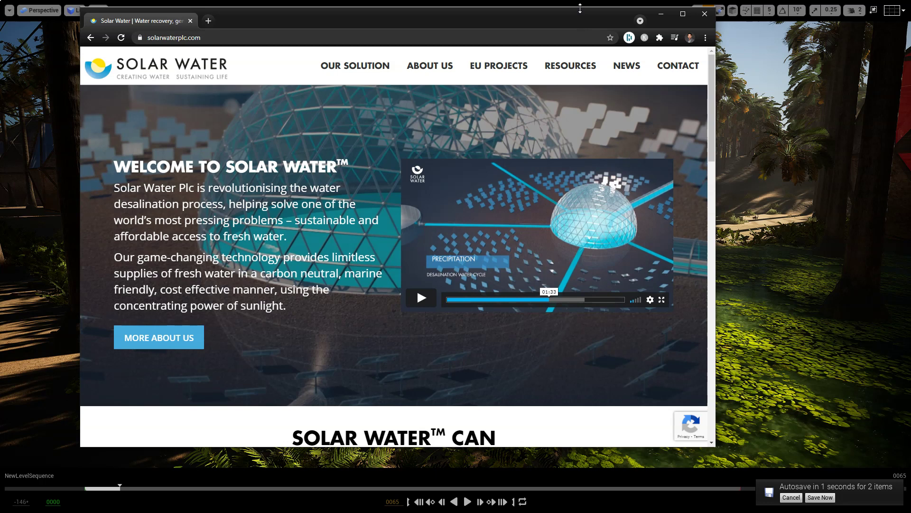
pyautogui.moveTo(581, 8); pyautogui.dragTo(580, 20)
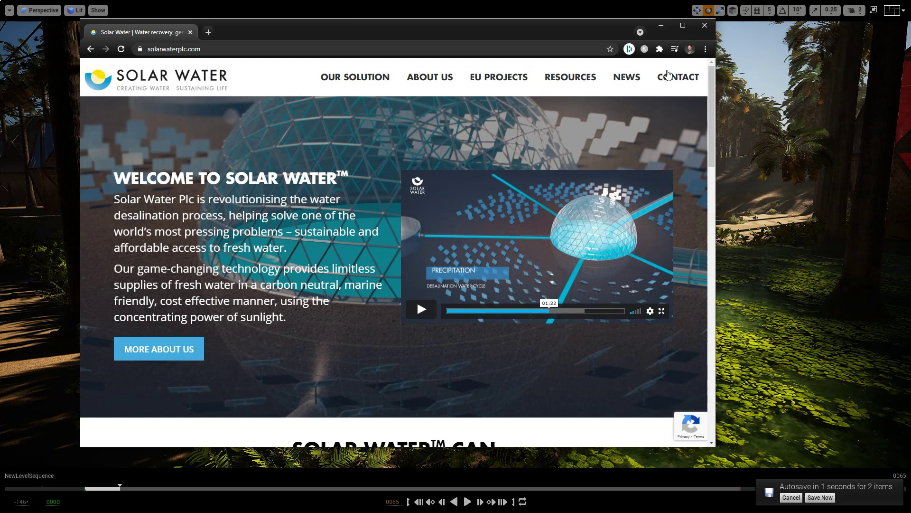
pyautogui.click(662, 27)
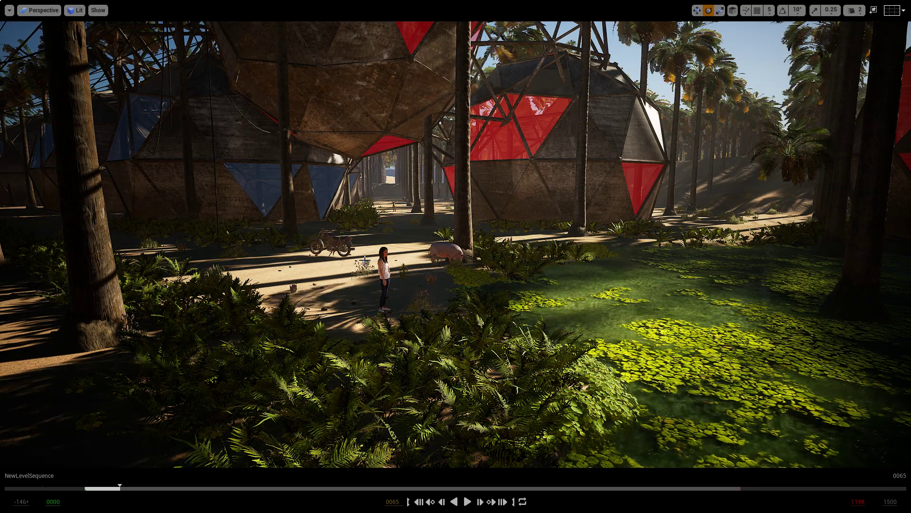
# - Examine the domes, the cable-lined avenue and the lily-covered pond from low and raised viewpoints
pyautogui.press('q')
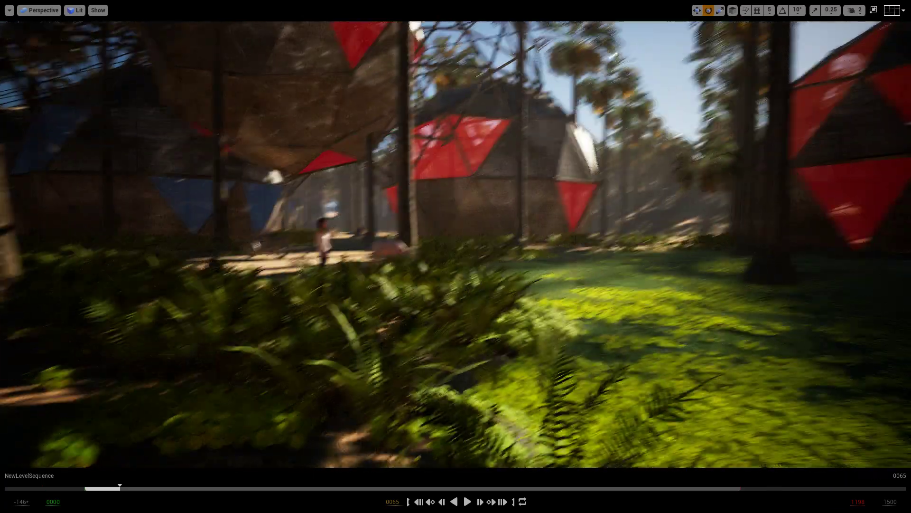
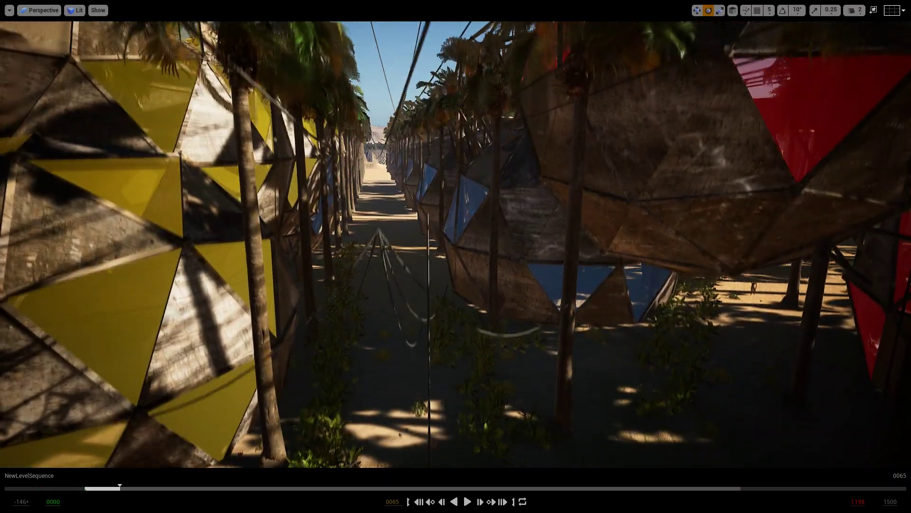
pyautogui.moveTo(449, 352); pyautogui.dragTo(520, 291, button='right')
pyautogui.moveTo(809, 244)
pyautogui.mouseDown(button='right')
pyautogui.moveTo(842, 237)
pyautogui.moveTo(845, 246)
pyautogui.moveTo(818, 246)
pyautogui.mouseUp(button='right')
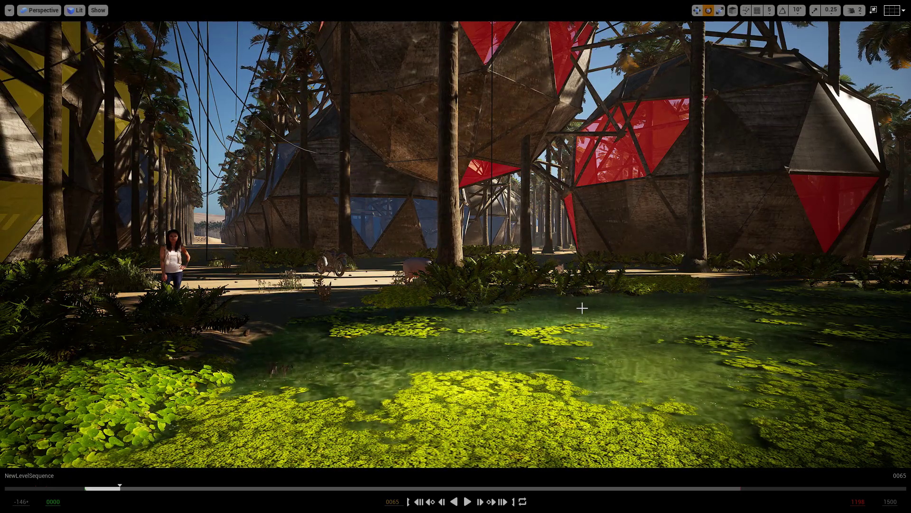
# - Examine the lily-covered pond, the ferns, the woman and the red-panelled domes from around the water's edge
pyautogui.moveTo(545, 308)
pyautogui.mouseDown(button='right')
pyautogui.moveTo(572, 315)
pyautogui.moveTo(554, 318)
pyautogui.moveTo(580, 304)
pyautogui.moveTo(545, 307)
pyautogui.mouseUp(button='right')
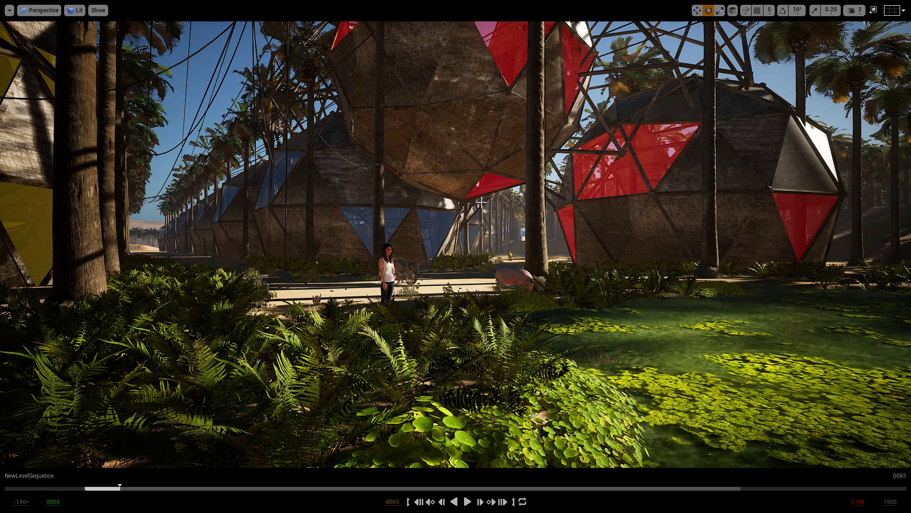
pyautogui.moveTo(497, 216); pyautogui.dragTo(532, 225, button='middle')
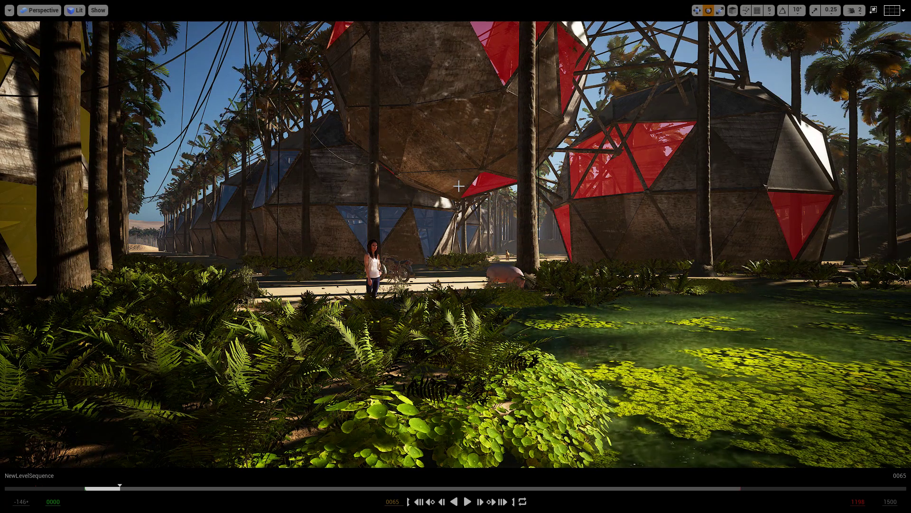
pyautogui.press('d')
pyautogui.moveTo(456, 257); pyautogui.dragTo(501, 270, button='right')
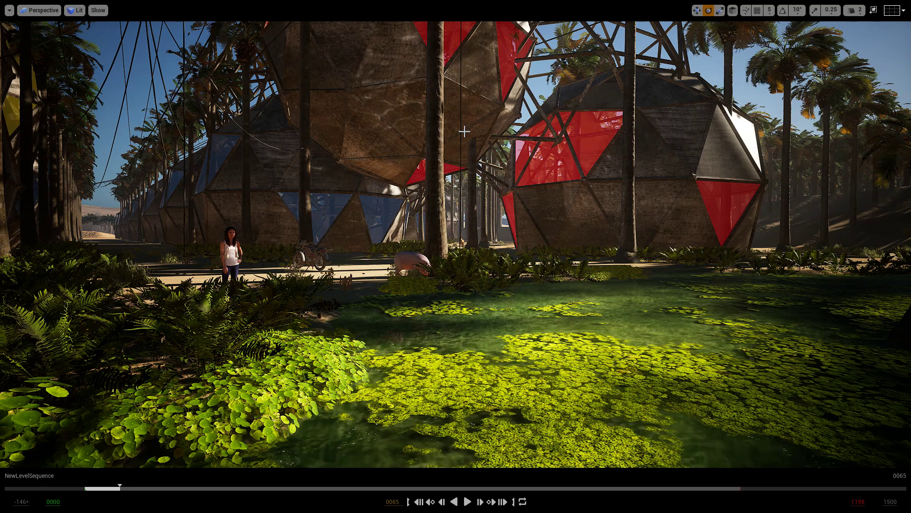
pyautogui.moveTo(479, 150); pyautogui.dragTo(506, 166, button='right')
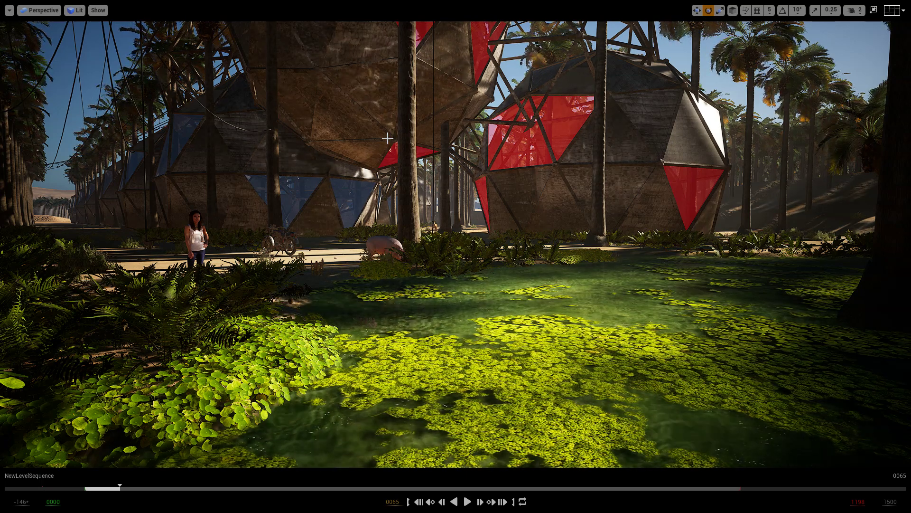
pyautogui.press('a')
pyautogui.moveTo(354, 115); pyautogui.dragTo(337, 107, button='right')
pyautogui.press('w')
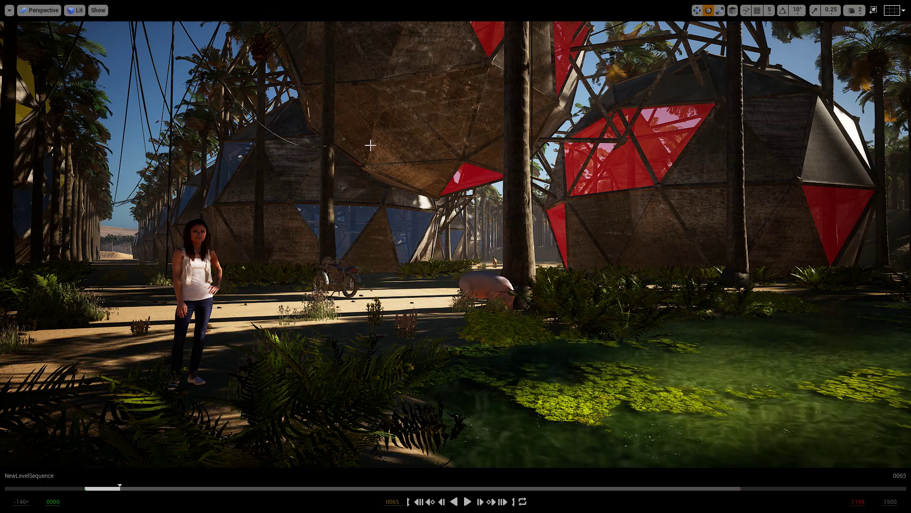
pyautogui.press('e')
pyautogui.moveTo(345, 135); pyautogui.dragTo(377, 101, button='right')
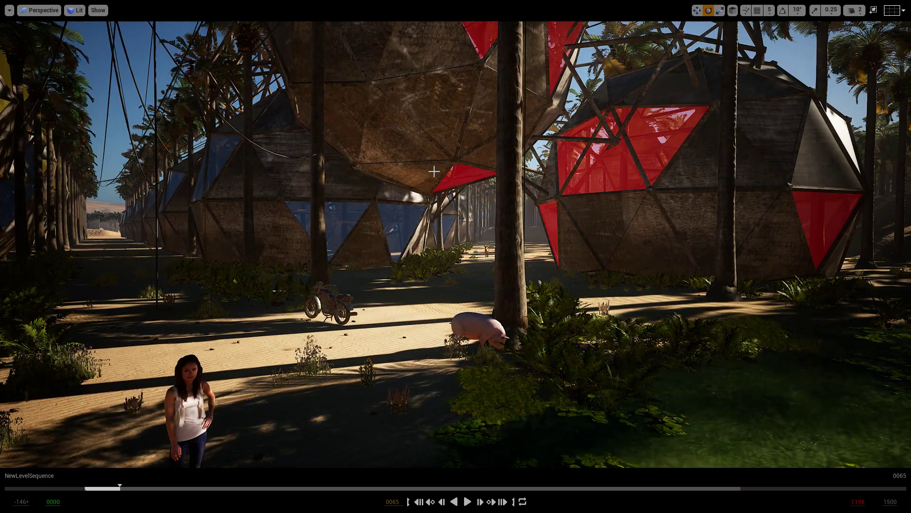
# - Examine the palm grove beside the yellow-panelled dome and the sandy path with the motorbike and pig
pyautogui.press('e')
pyautogui.moveTo(418, 173); pyautogui.dragTo(565, 206, button='right')
pyautogui.press('a')
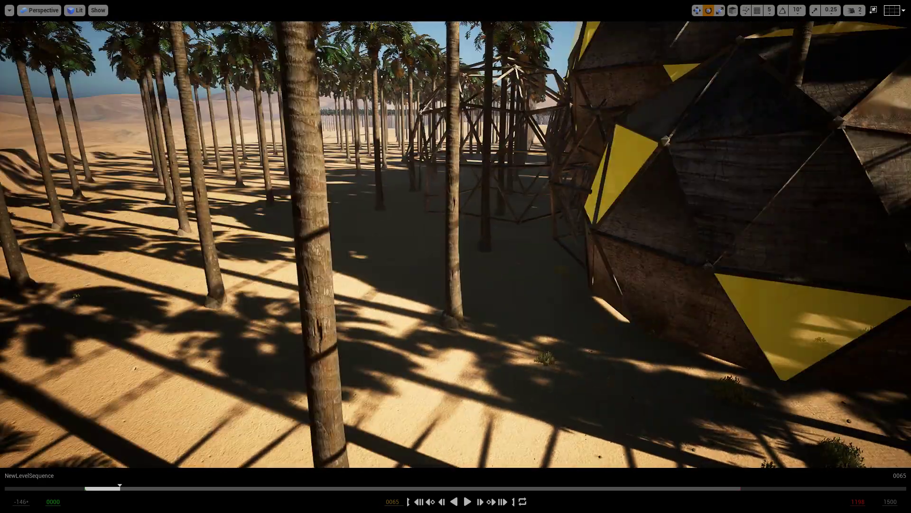
pyautogui.moveTo(483, 252); pyautogui.dragTo(497, 253, button='right')
pyautogui.moveTo(237, 217); pyautogui.dragTo(323, 189, button='right')
pyautogui.press('w')
pyautogui.moveTo(442, 126); pyautogui.dragTo(404, 164, button='right')
pyautogui.press('d')
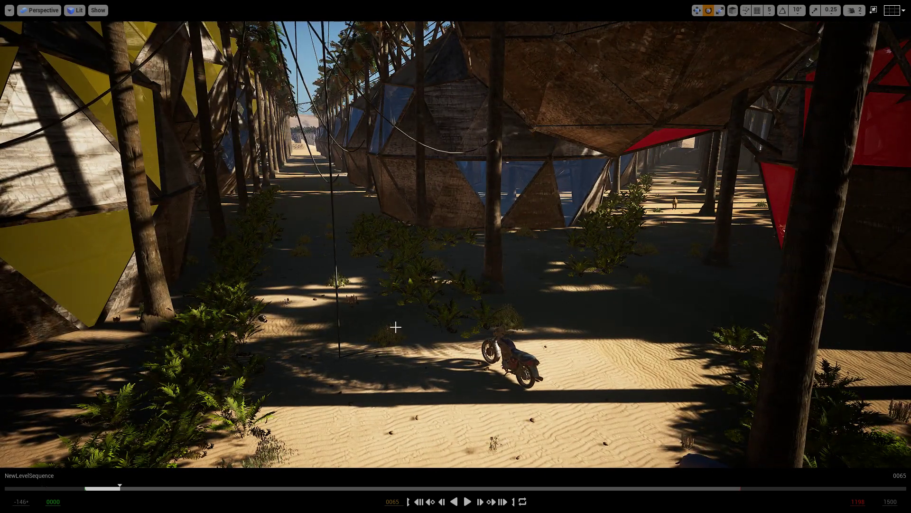
pyautogui.moveTo(414, 360); pyautogui.dragTo(470, 350, button='right')
pyautogui.press('q')
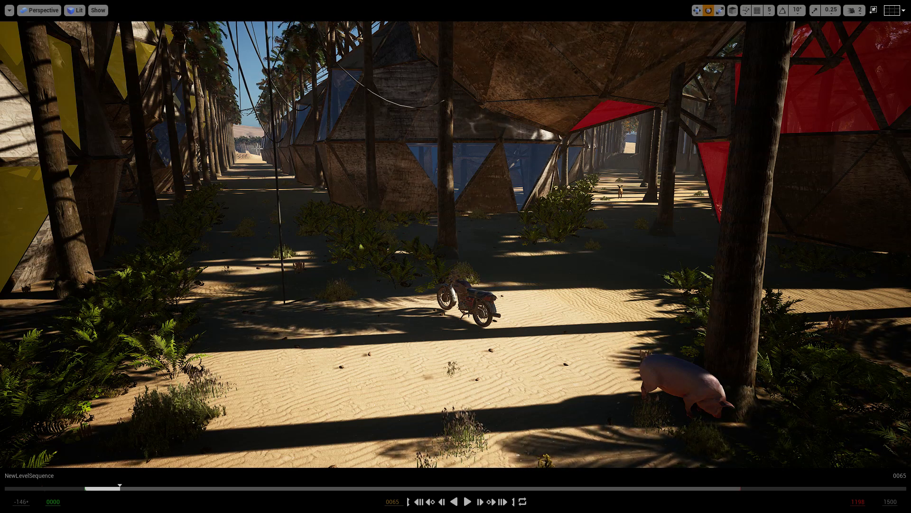
pyautogui.moveTo(527, 217); pyautogui.dragTo(508, 217, button='right')
pyautogui.press('a')
# - Examine the avenue between the yellow- and blue-panelled domes and the underside of the raised dome from different heights
pyautogui.moveTo(523, 171); pyautogui.dragTo(523, 161)
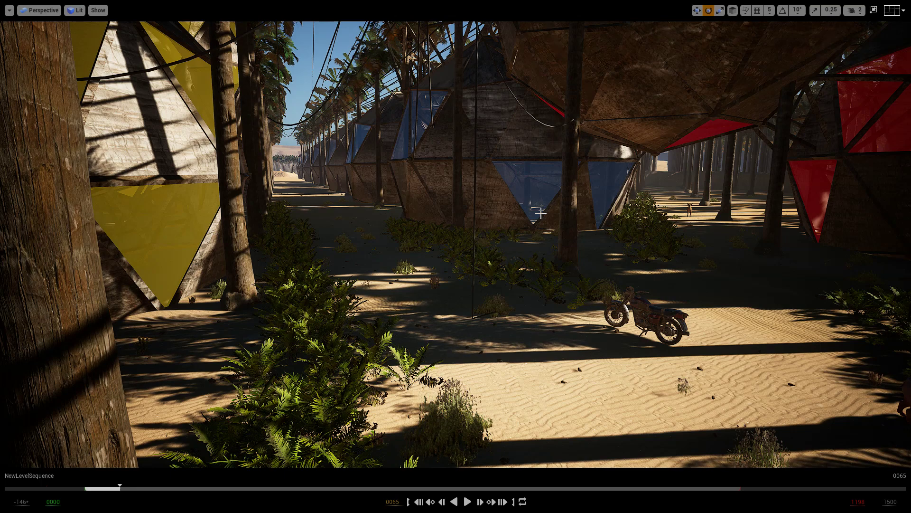
pyautogui.moveTo(537, 216); pyautogui.dragTo(537, 209)
pyautogui.moveTo(729, 252); pyautogui.dragTo(724, 237)
pyautogui.moveTo(552, 164); pyautogui.dragTo(552, 178, button='right')
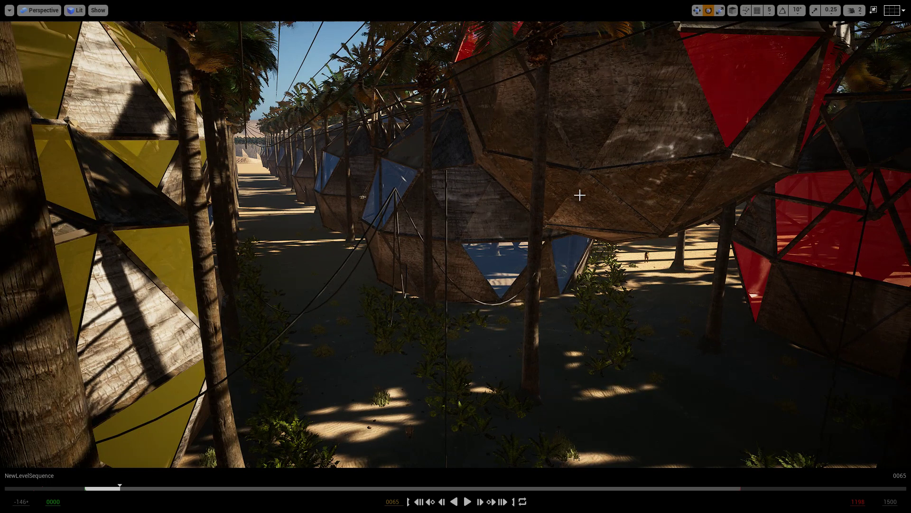
pyautogui.moveTo(579, 195); pyautogui.dragTo(583, 195, button='right')
pyautogui.moveTo(462, 196); pyautogui.dragTo(467, 203, button='right')
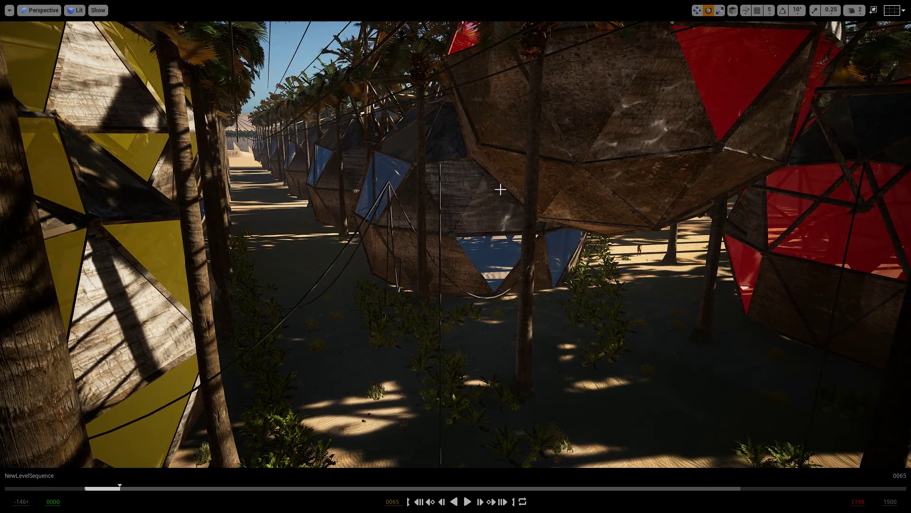
pyautogui.moveTo(501, 190); pyautogui.dragTo(501, 150, button='right')
# - Select the palm rows and the overhead cables in turn to highlight them, and view the whole avenue from farther back
pyautogui.click(322, 215)
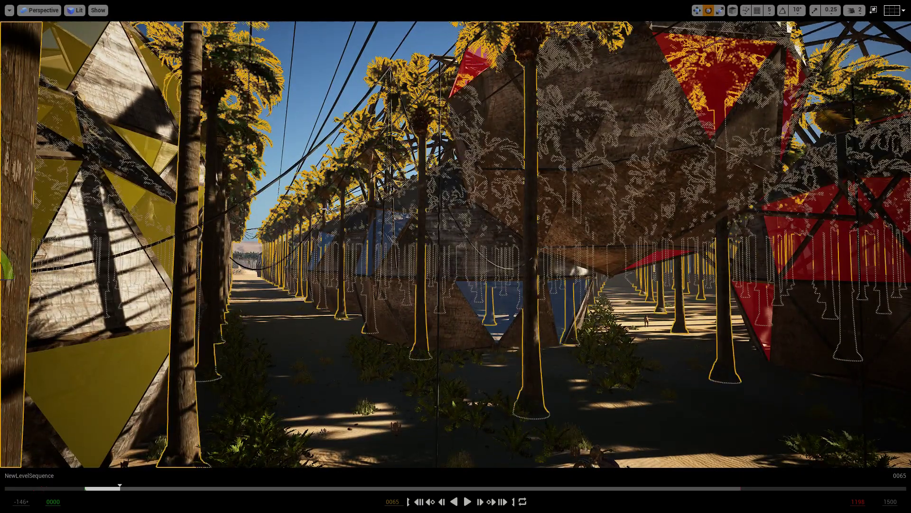
pyautogui.click(361, 102)
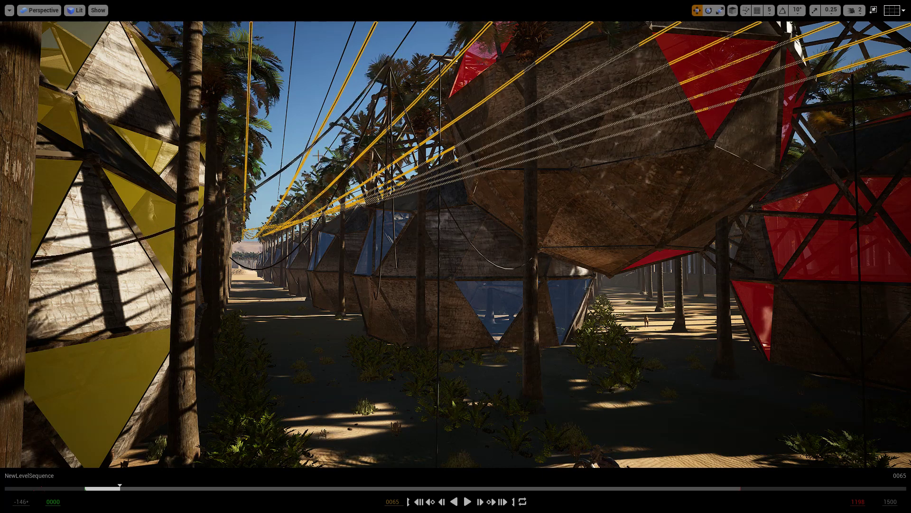
pyautogui.moveTo(318, 155); pyautogui.dragTo(335, 155, button='right')
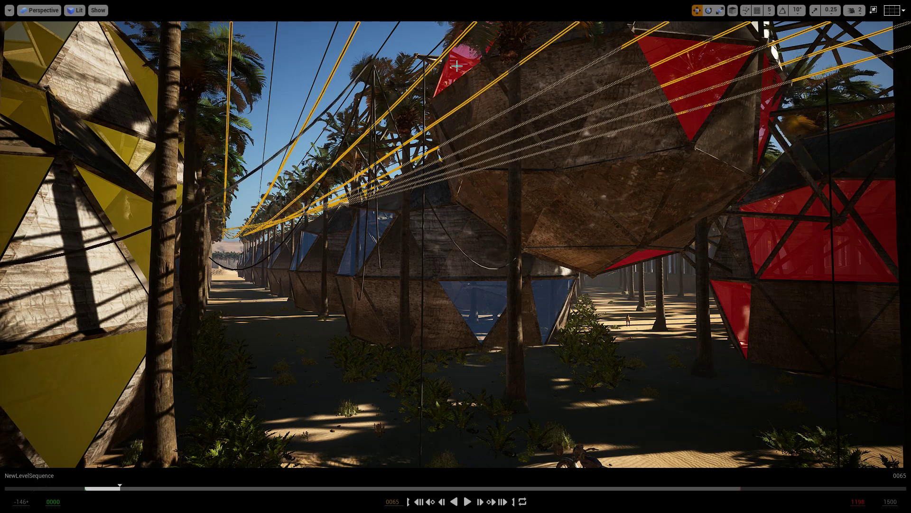
pyautogui.moveTo(355, 137); pyautogui.dragTo(345, 195, button='right')
pyautogui.press('s')
pyautogui.press('d')
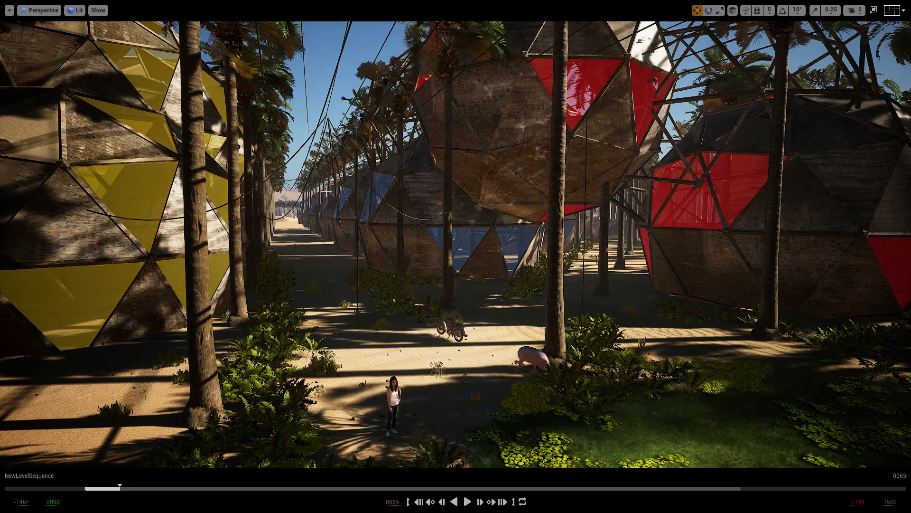
# - Examine the pond and the domes behind it from a distant raised viewpoint and from close to the water
pyautogui.moveTo(327, 191); pyautogui.dragTo(370, 242, button='right')
pyautogui.press('s')
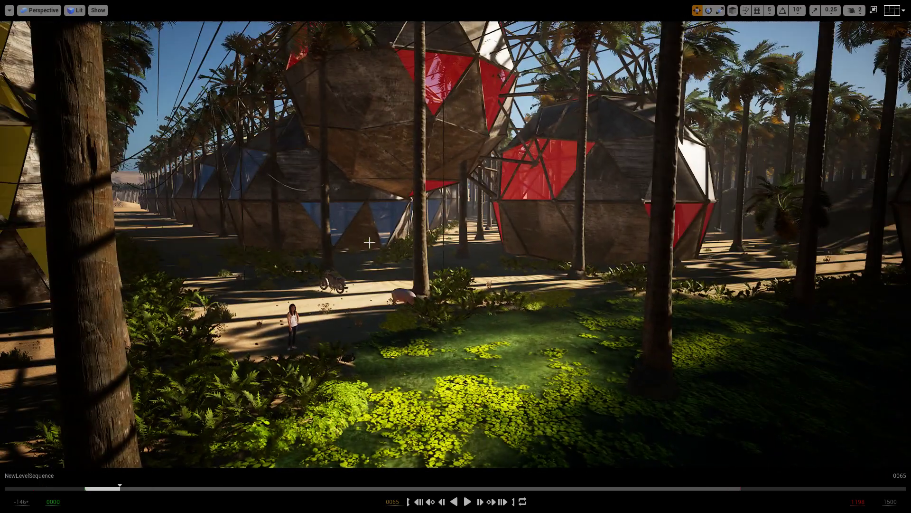
pyautogui.moveTo(403, 292); pyautogui.dragTo(325, 297)
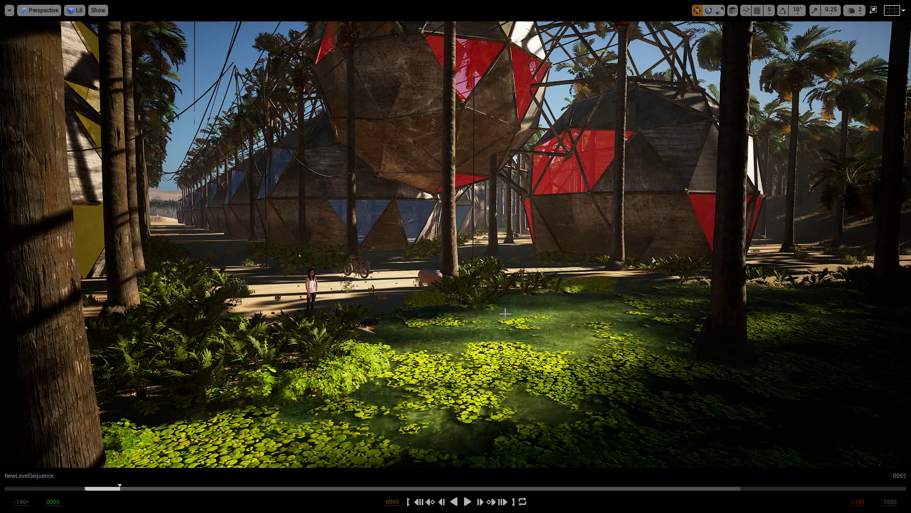
pyautogui.moveTo(506, 313); pyautogui.dragTo(527, 314, button='right')
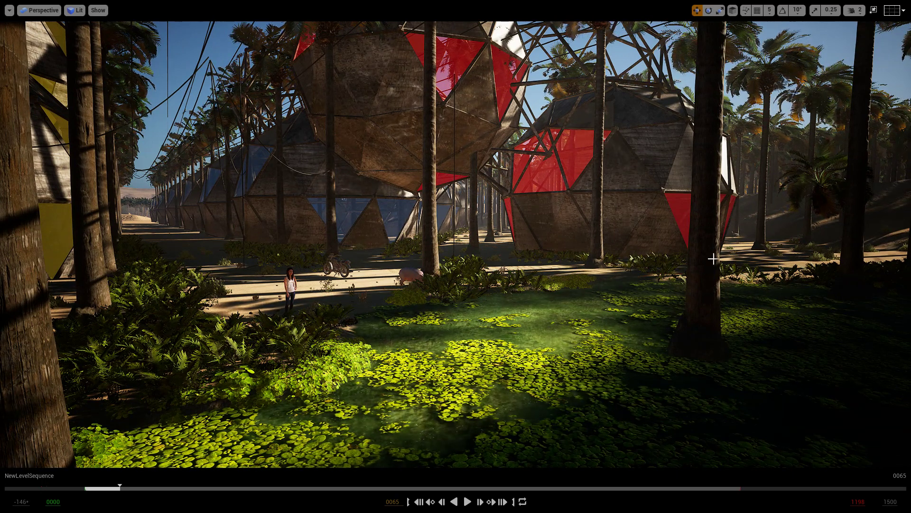
pyautogui.moveTo(524, 261); pyautogui.dragTo(524, 309, button='middle')
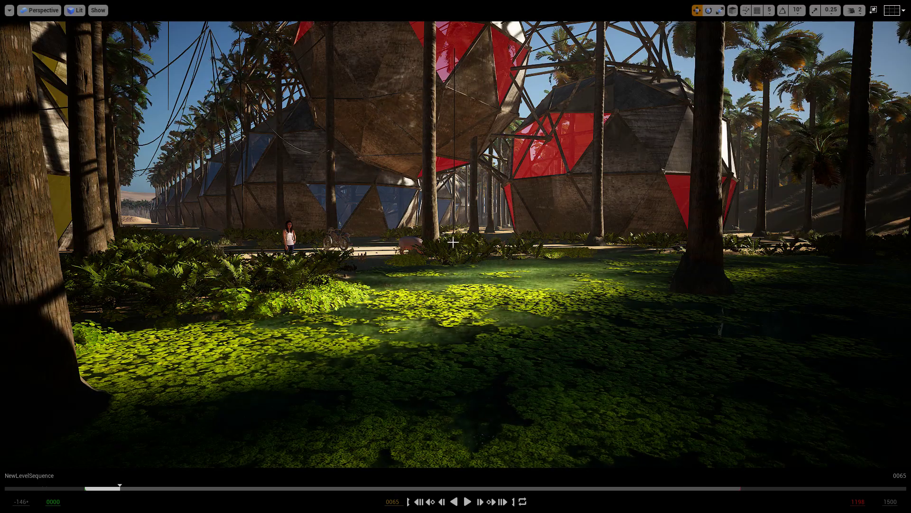
# - Examine the sunlit side of the red-panelled dome and its neighbouring palm rows, and leave the full-screen viewport
pyautogui.press('d')
pyautogui.moveTo(636, 232); pyautogui.dragTo(484, 233, button='right')
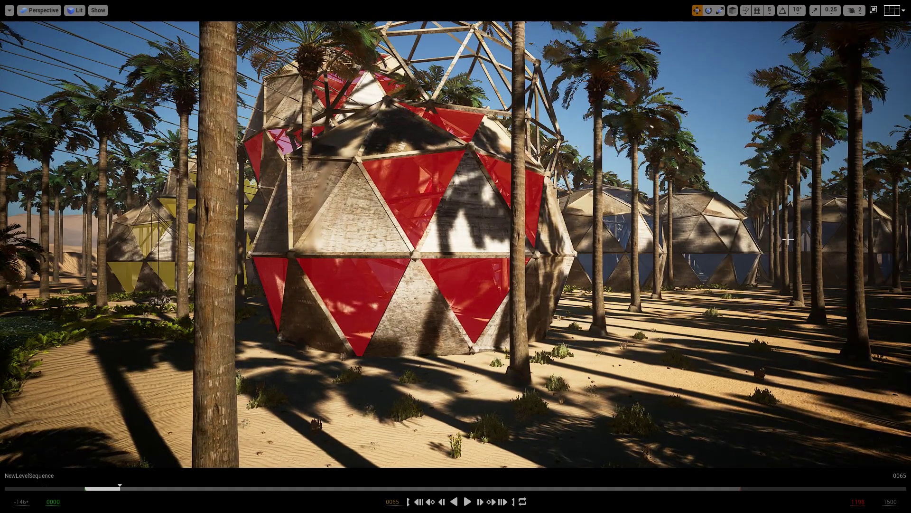
pyautogui.moveTo(788, 240); pyautogui.dragTo(801, 239, button='right')
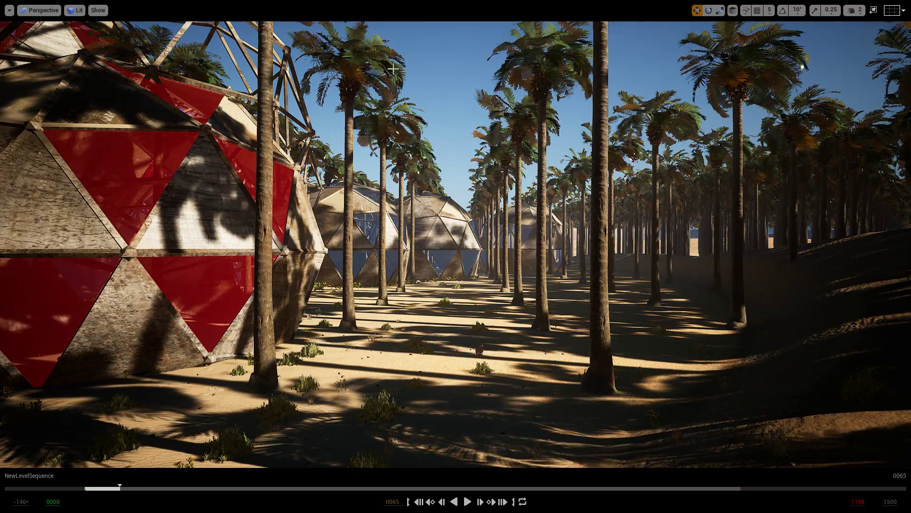
pyautogui.moveTo(465, 176); pyautogui.dragTo(339, 106, button='right')
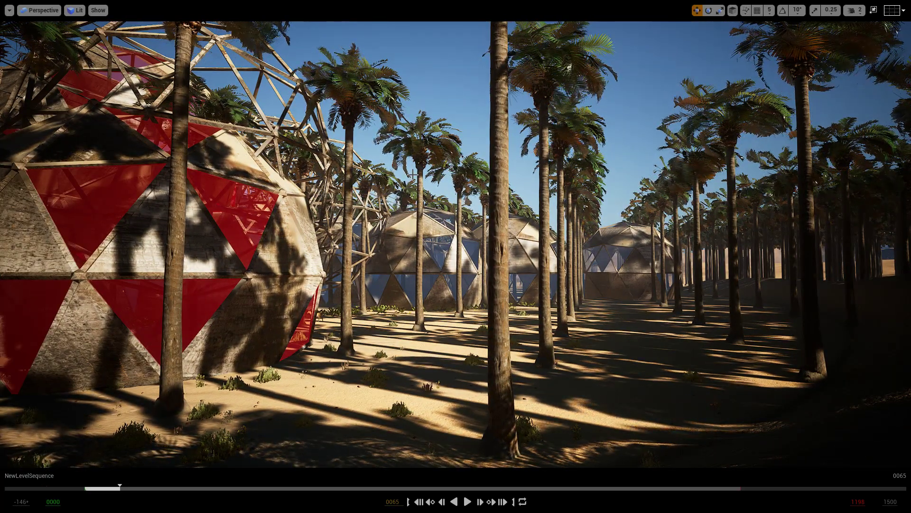
pyautogui.press('F11')
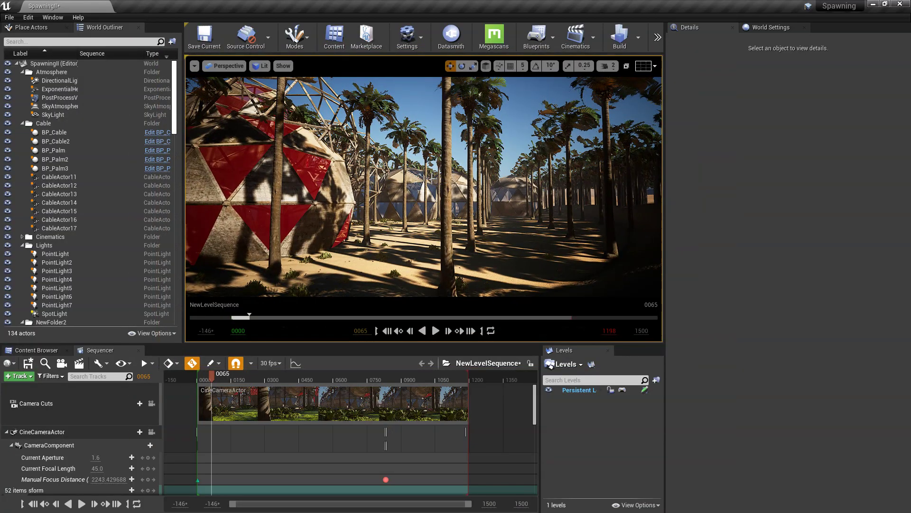
# - Try a smaller crown Scale Z of 2.0 on the BP_Palm actor and view the palms along the avenue
pyautogui.click(486, 183)
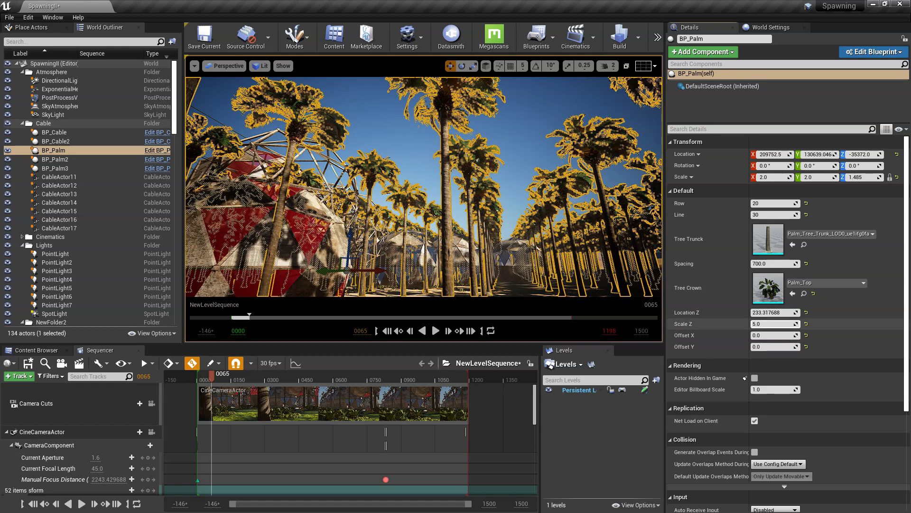
pyautogui.moveTo(782, 323); pyautogui.dragTo(774, 324)
pyautogui.click(770, 323)
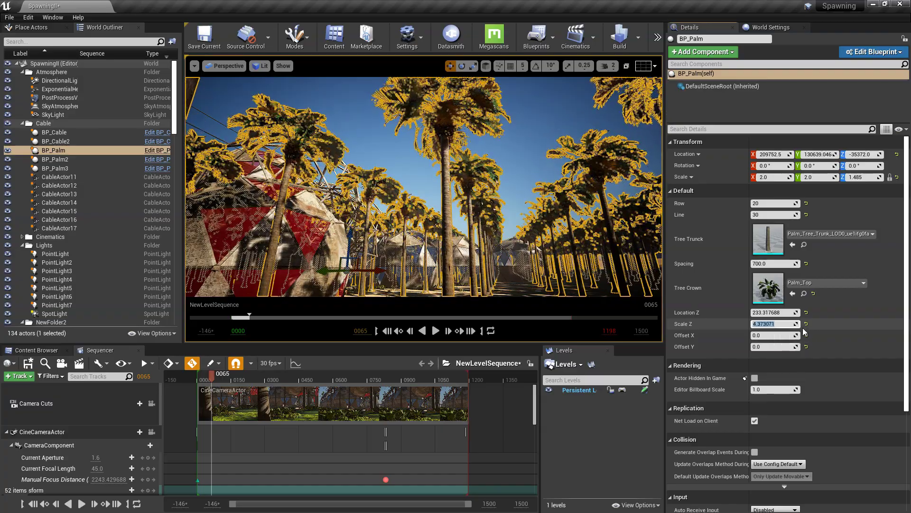
pyautogui.press('Return')
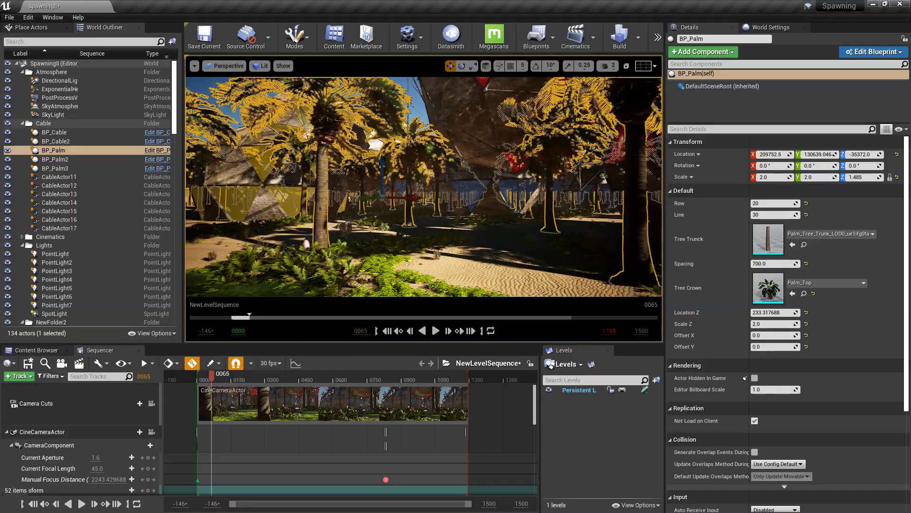
pyautogui.press('Escape')
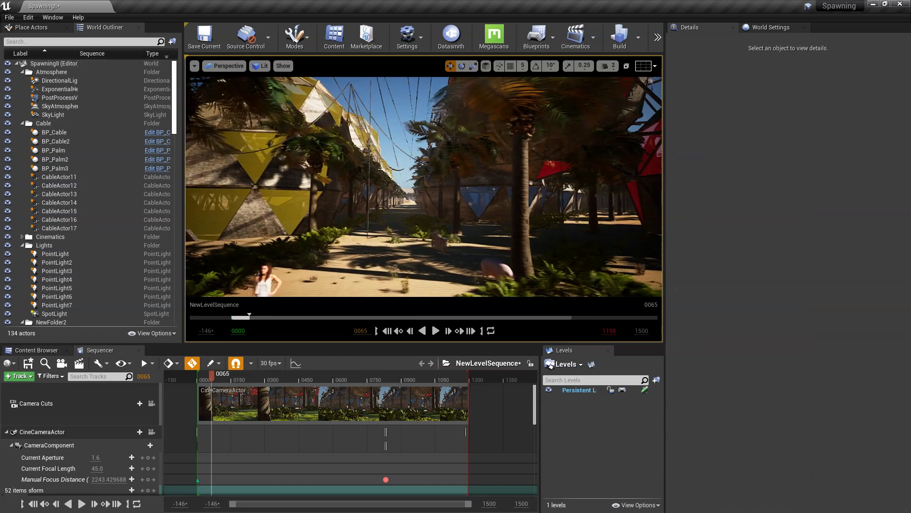
# - Set the Scale Z of the BP_Palm actor's tree crowns to 5 and clear the selection
pyautogui.click(523, 192)
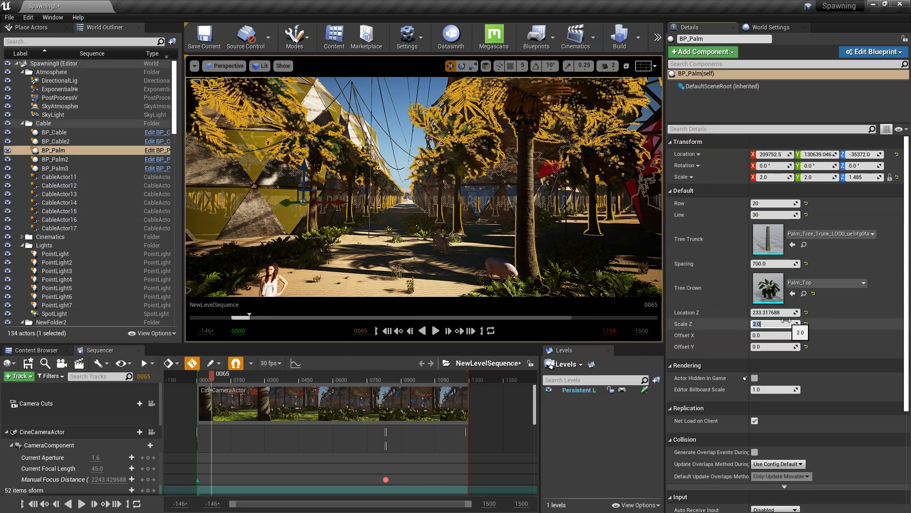
pyautogui.write('5')
pyautogui.press('Return')
pyautogui.click(400, 141)
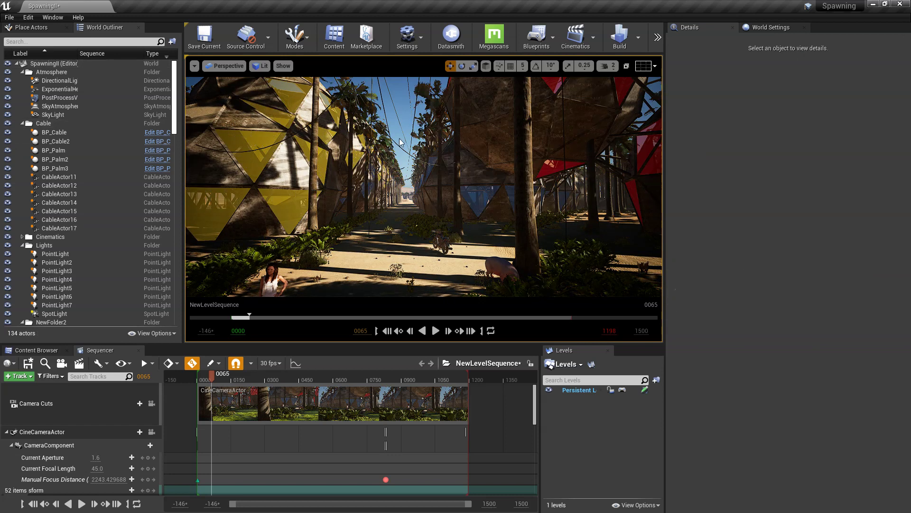
# - Select the BP_Cable2 actor, examine its cables above the avenue from several angles, and clear the selection
pyautogui.click(393, 110)
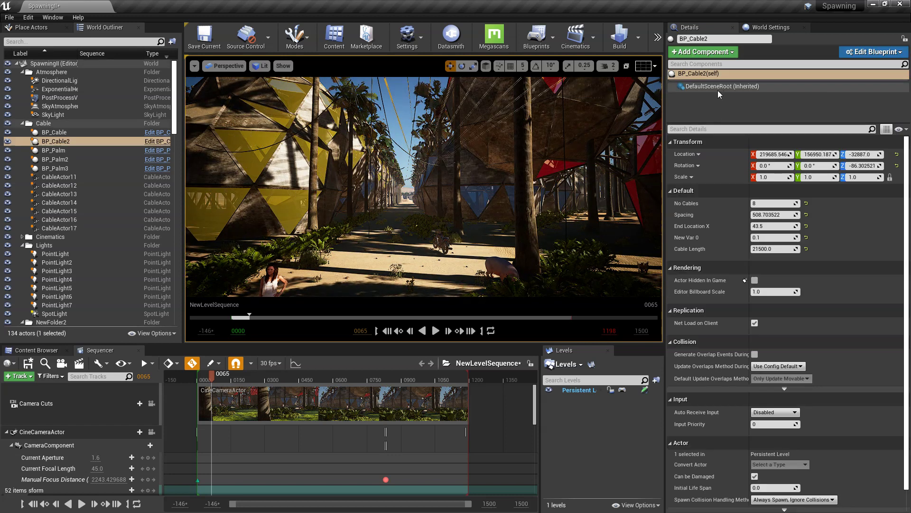
pyautogui.moveTo(366, 160)
pyautogui.mouseDown(button='right')
pyautogui.moveTo(347, 137)
pyautogui.moveTo(342, 95)
pyautogui.moveTo(368, 159)
pyautogui.mouseUp(button='right')
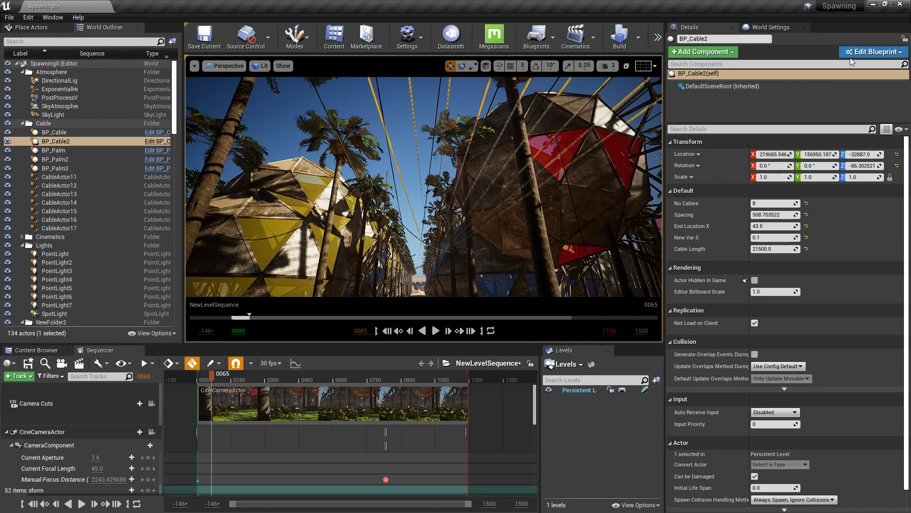
pyautogui.moveTo(521, 213); pyautogui.dragTo(525, 294, button='right')
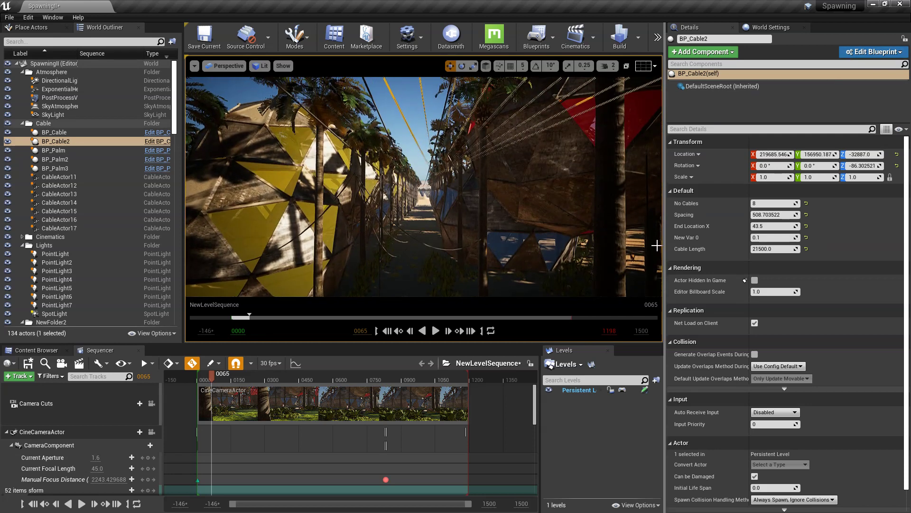
pyautogui.moveTo(632, 241); pyautogui.dragTo(621, 163, button='right')
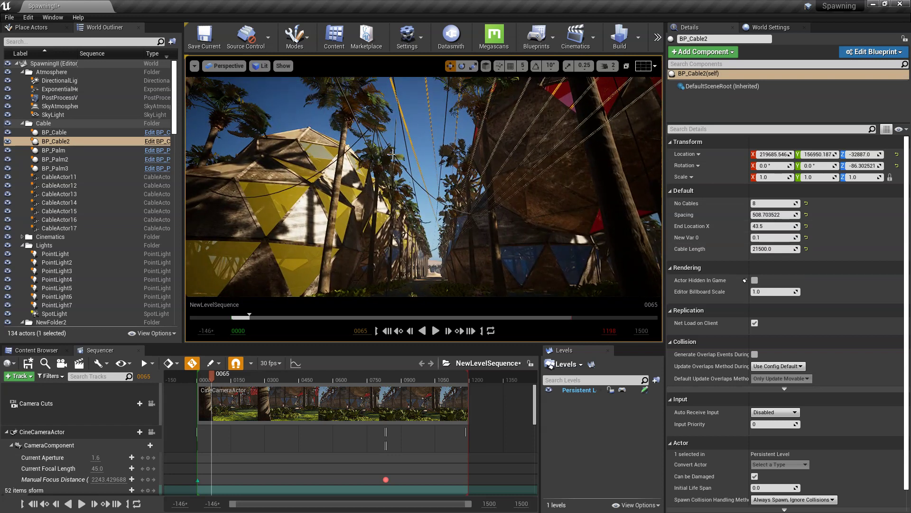
pyautogui.click(400, 142)
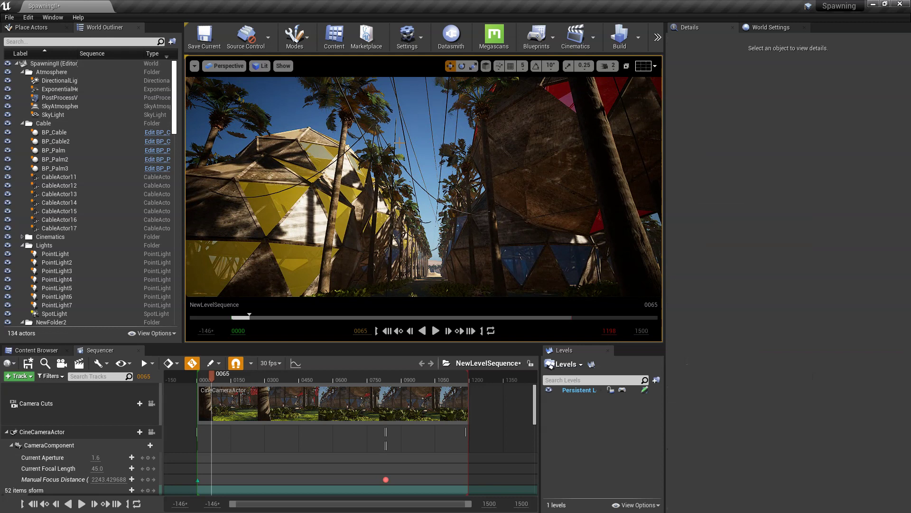
# - Select the CableActor16 cable hanging between the domes to show it as a separate actor, and clear the selection
pyautogui.click(377, 136)
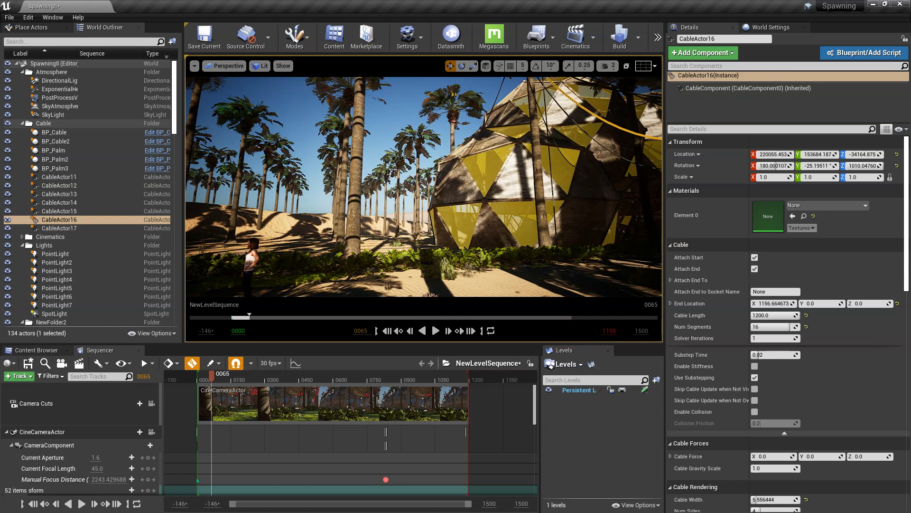
pyautogui.press('Escape')
# - Examine the pond with its floating plants, rippling water and surrounding red-panelled domes in the full-screen viewport, and leave full screen
pyautogui.moveTo(424, 187); pyautogui.dragTo(381, 225, button='right')
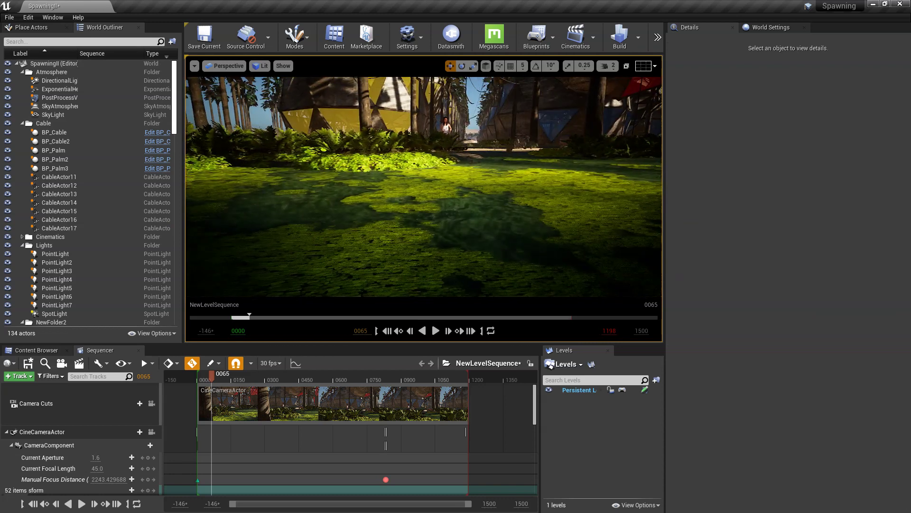
pyautogui.press('F11')
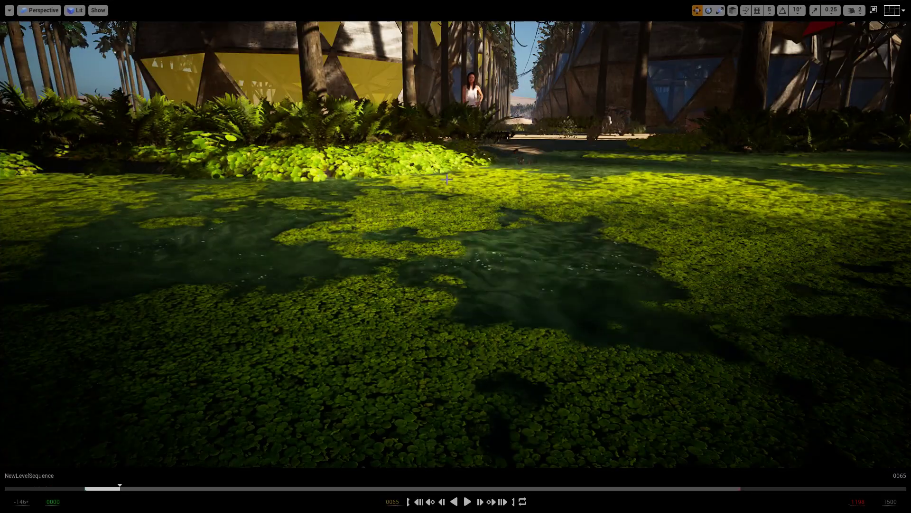
pyautogui.press('e')
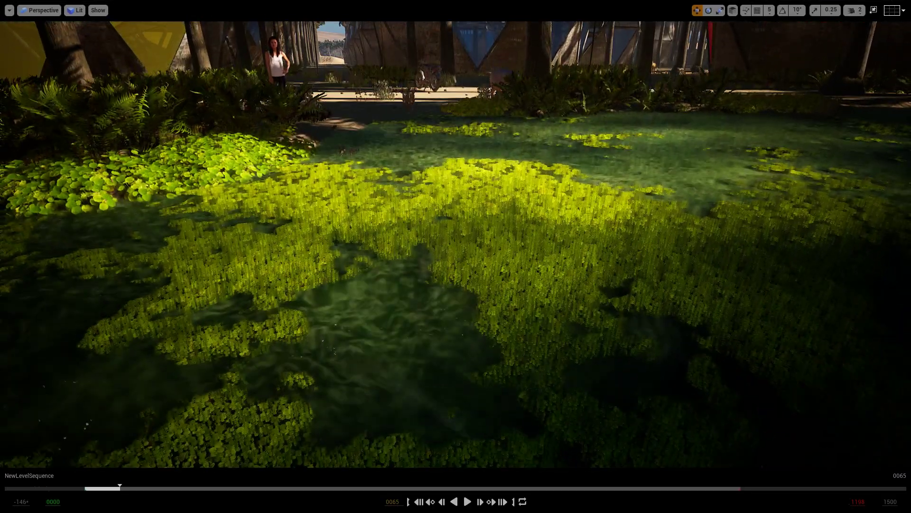
pyautogui.moveTo(451, 181)
pyautogui.mouseDown(button='right')
pyautogui.moveTo(428, 166)
pyautogui.moveTo(444, 150)
pyautogui.moveTo(434, 152)
pyautogui.moveTo(433, 136)
pyautogui.moveTo(428, 149)
pyautogui.moveTo(442, 167)
pyautogui.moveTo(409, 169)
pyautogui.moveTo(454, 192)
pyautogui.moveTo(470, 183)
pyautogui.moveTo(437, 173)
pyautogui.moveTo(446, 176)
pyautogui.mouseUp(button='right')
pyautogui.press('w')
pyautogui.press('w')
pyautogui.press('s')
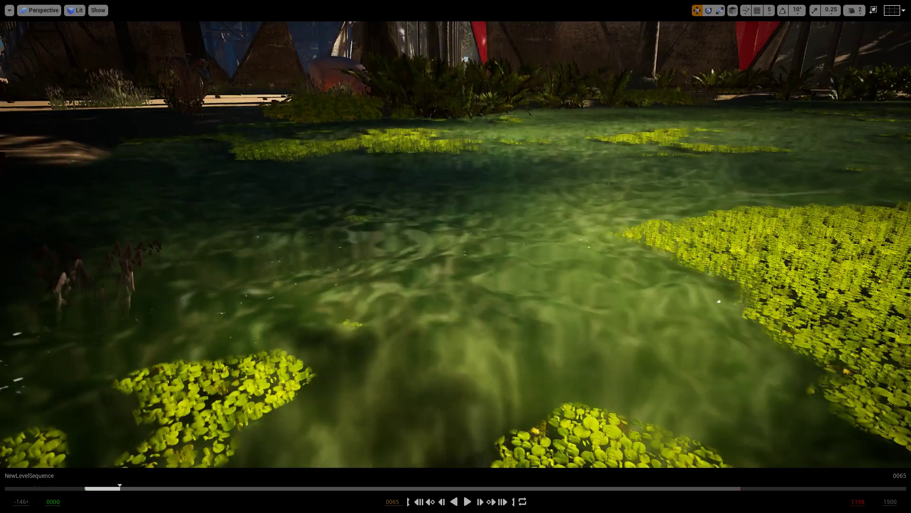
pyautogui.moveTo(446, 175); pyautogui.dragTo(449, 175, button='right')
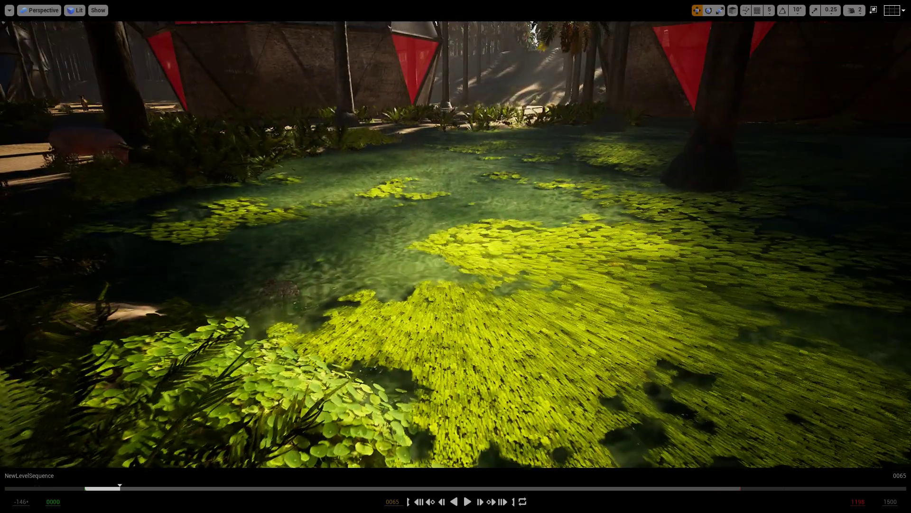
pyautogui.moveTo(449, 176); pyautogui.dragTo(449, 143, button='right')
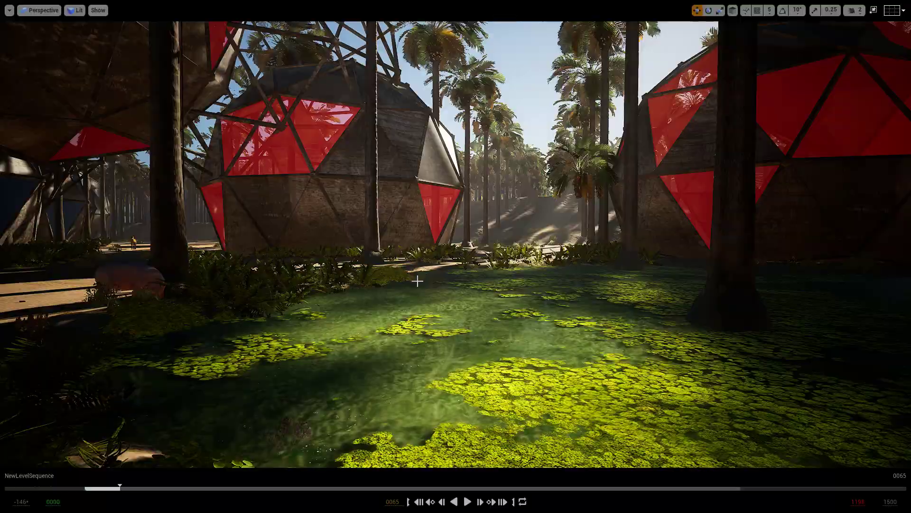
pyautogui.press('F11')
# - Select the ExponentialHeightFog actor, try a volumetric fog View Distance of 6000, and set it back to 10000
pyautogui.click(85, 89)
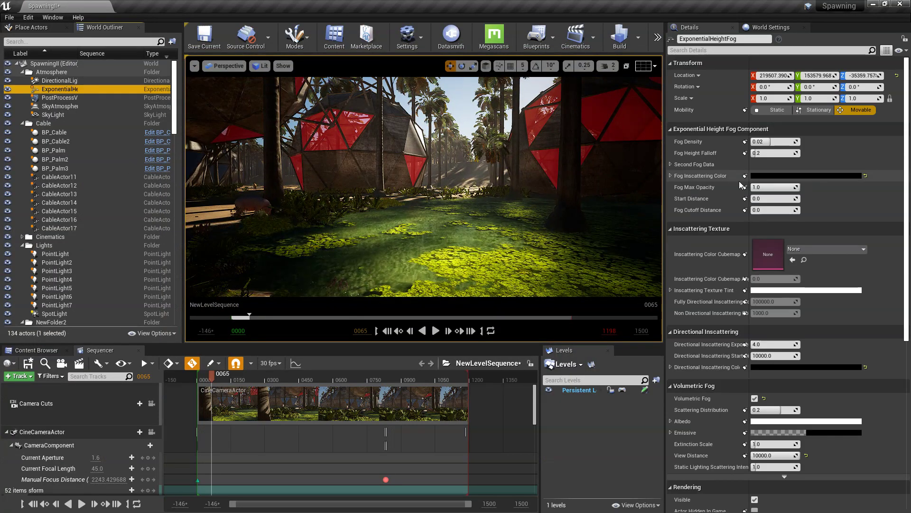
pyautogui.scroll(-3, 830, 362)
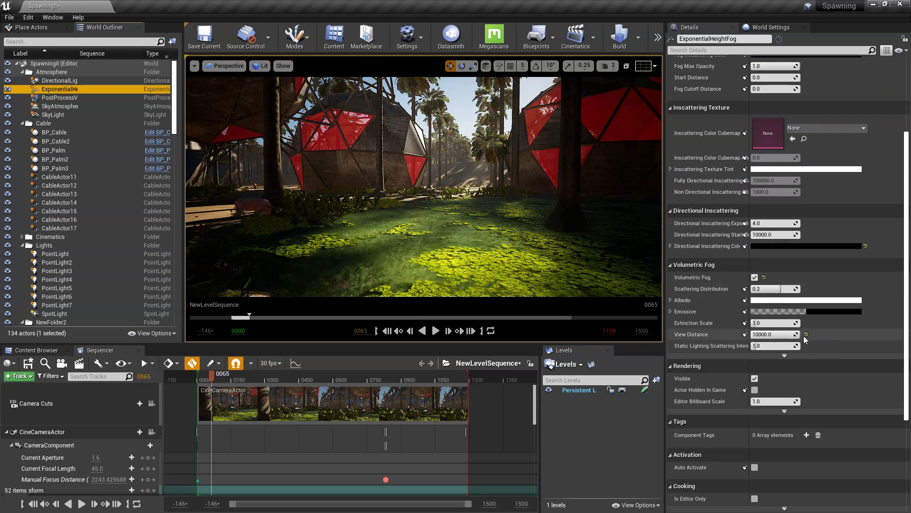
pyautogui.moveTo(806, 335); pyautogui.dragTo(702, 314)
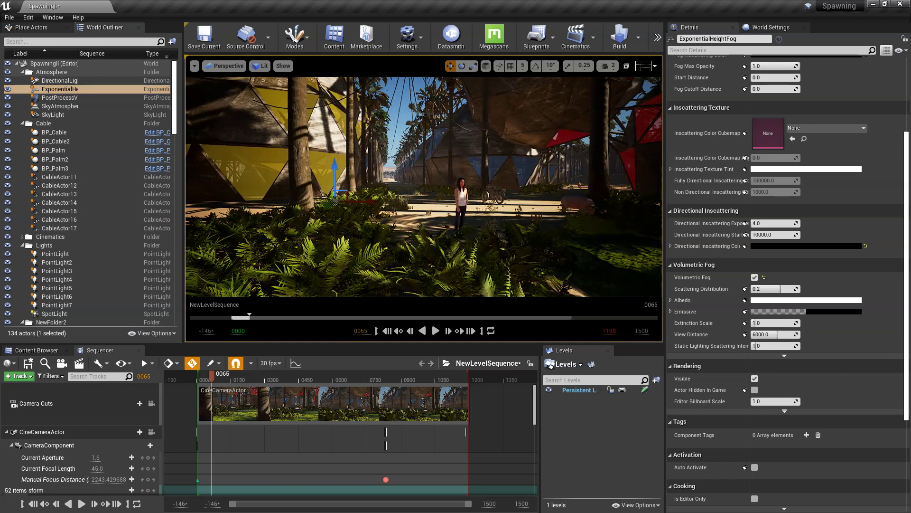
pyautogui.scroll(2, 778, 248)
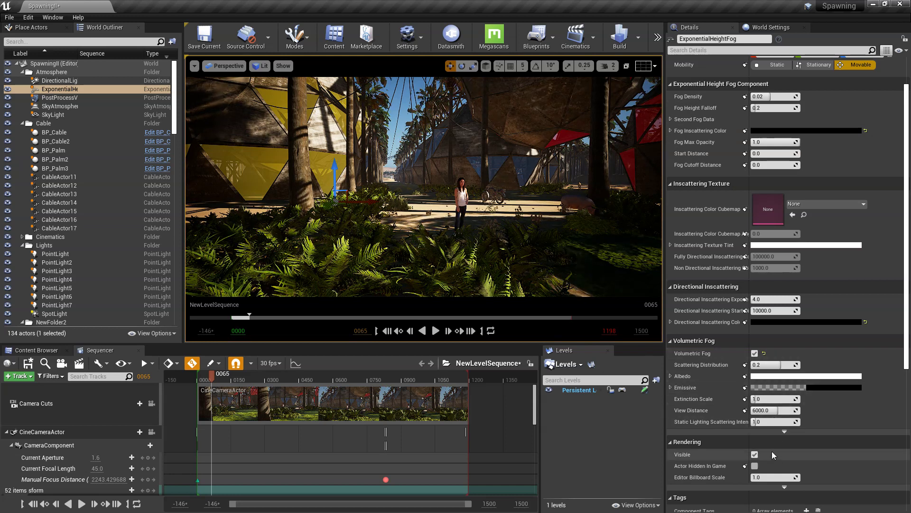
pyautogui.moveTo(778, 411)
pyautogui.mouseDown()
pyautogui.moveTo(807, 410)
pyautogui.moveTo(785, 410)
pyautogui.mouseUp()
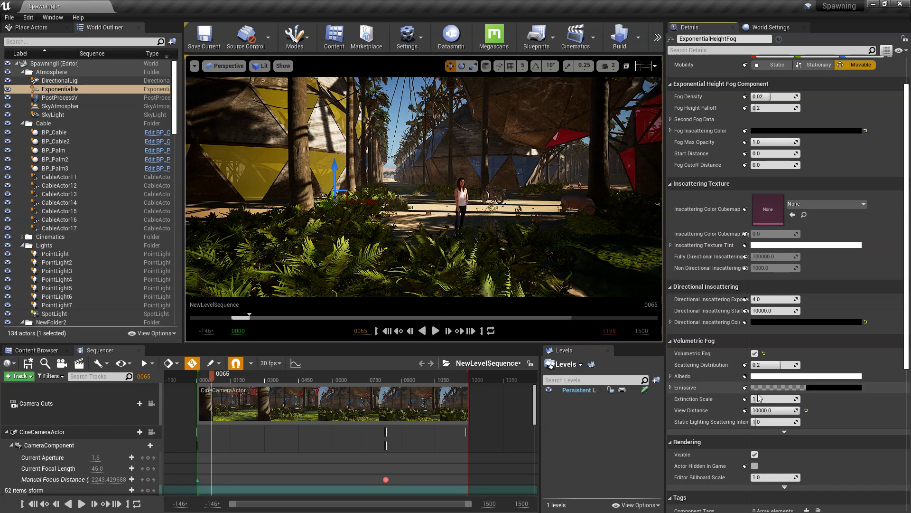
# - Try a volumetric fog Extinction Scale of about 3.55 on the view beside the pond, and reset it to 1.0
pyautogui.moveTo(570, 247); pyautogui.dragTo(643, 261, button='right')
pyautogui.press('a')
pyautogui.press('w')
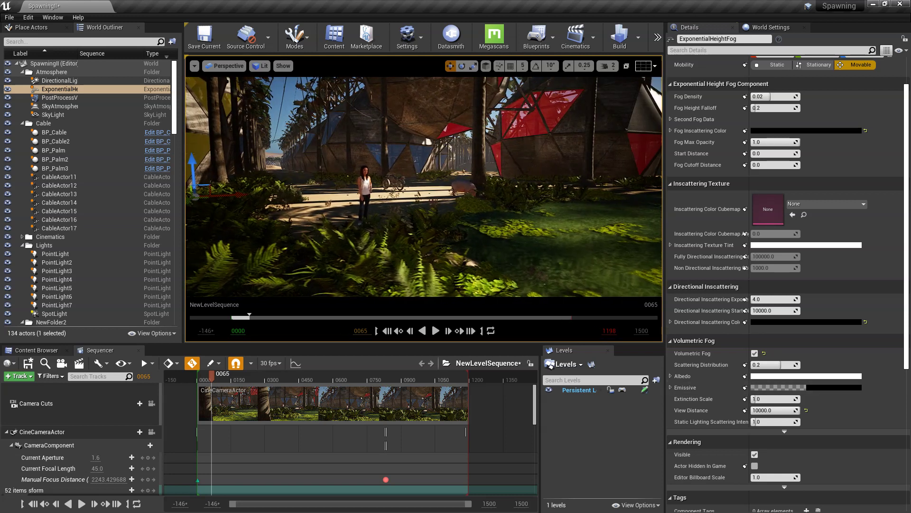
pyautogui.moveTo(755, 399); pyautogui.dragTo(760, 399)
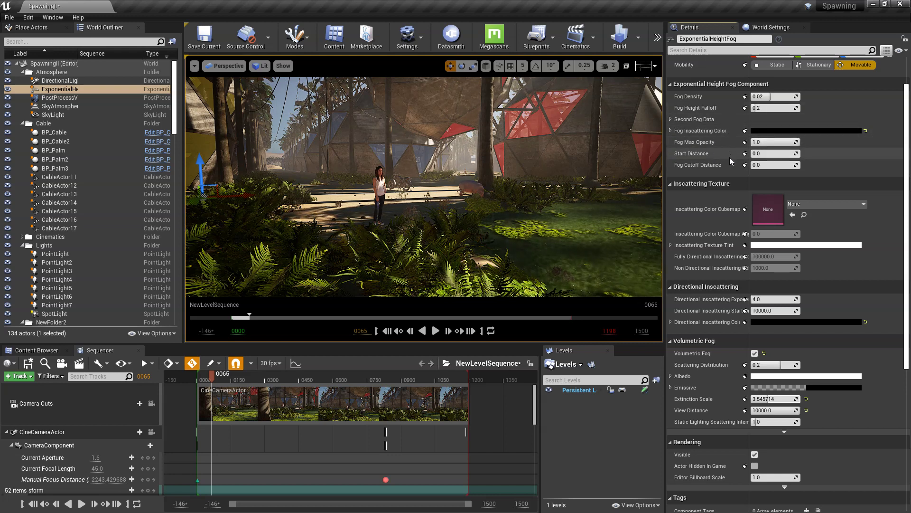
pyautogui.moveTo(774, 142); pyautogui.dragTo(811, 142)
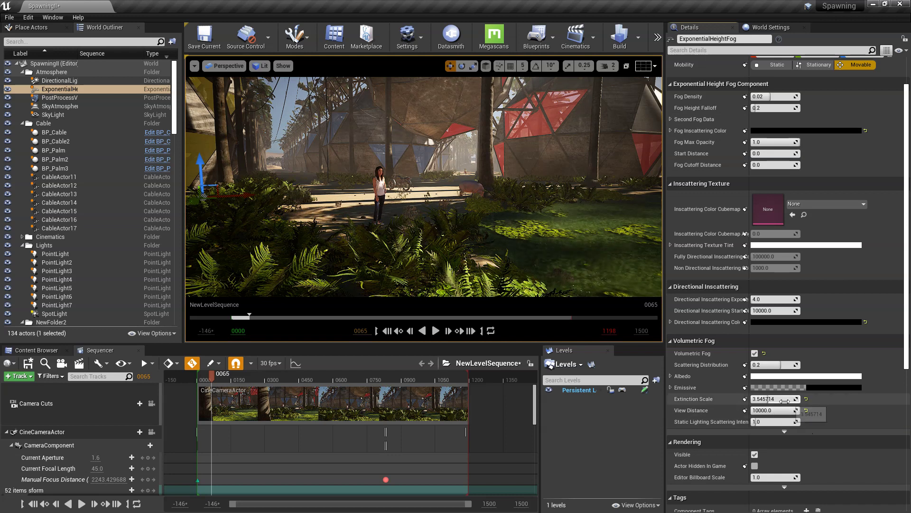
pyautogui.moveTo(786, 400); pyautogui.dragTo(755, 398)
pyautogui.click(804, 399)
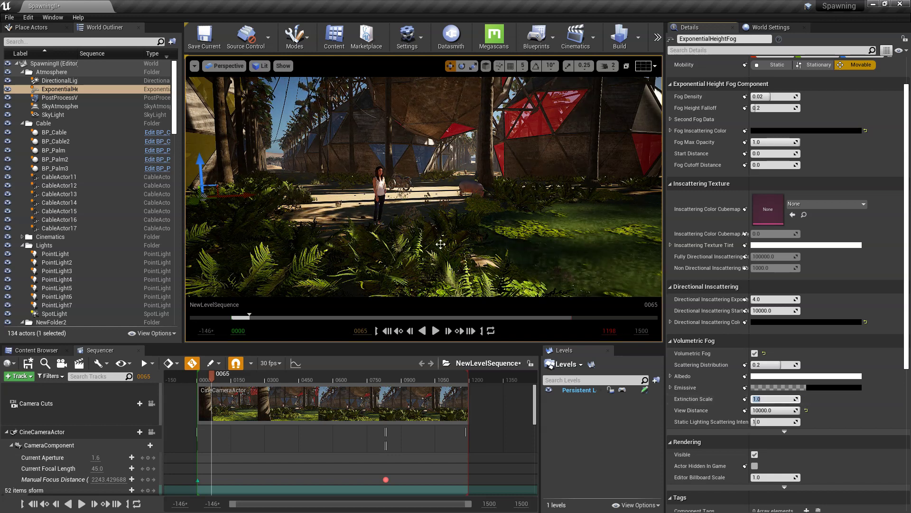
# - Examine the red motorcycle on the sand path from its shaded and sunlit sides, and clear the selection
pyautogui.moveTo(469, 243); pyautogui.dragTo(475, 243)
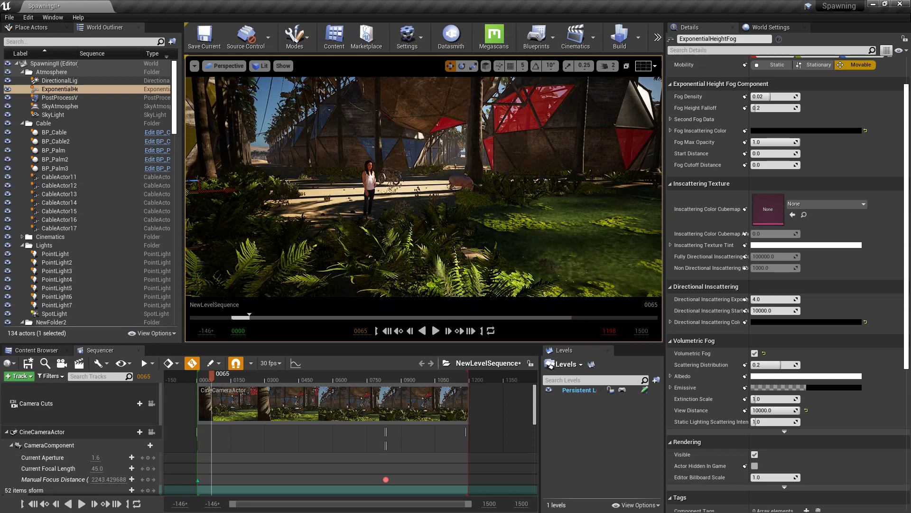
pyautogui.press('w')
pyautogui.moveTo(473, 228)
pyautogui.mouseDown(button='right')
pyautogui.moveTo(446, 216)
pyautogui.moveTo(485, 214)
pyautogui.mouseUp(button='right')
pyautogui.press('w')
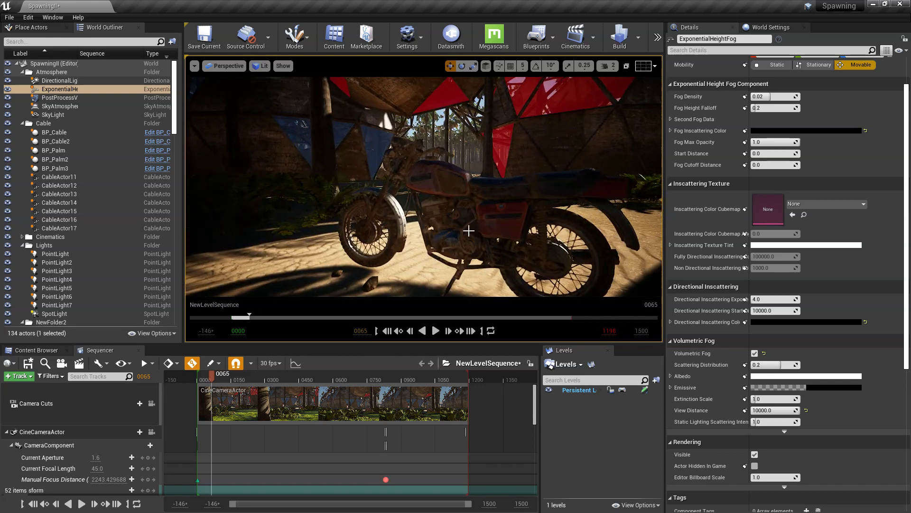
pyautogui.click(412, 240)
pyautogui.moveTo(411, 240); pyautogui.dragTo(536, 240)
pyautogui.press('f')
pyautogui.keyDown('alt'); pyautogui.moveTo(470, 240); pyautogui.dragTo(517, 200); pyautogui.keyUp('alt')
pyautogui.press('Escape')
pyautogui.press('w')
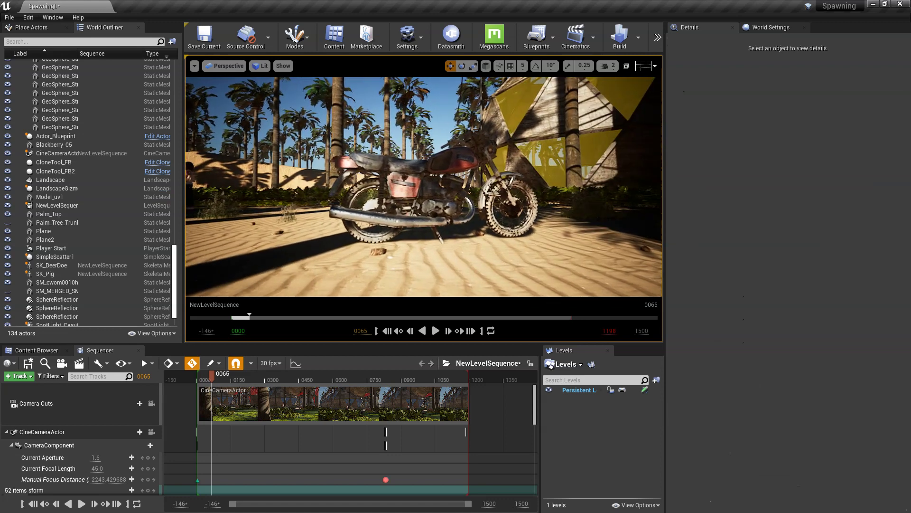
# - Select the Landscape actor under the motorcycle and locate its material instance MI_PR_Desert_NEW_M_Inst among the project assets
pyautogui.moveTo(424, 199); pyautogui.dragTo(389, 221, button='right')
pyautogui.scroll(3, 332, 260)
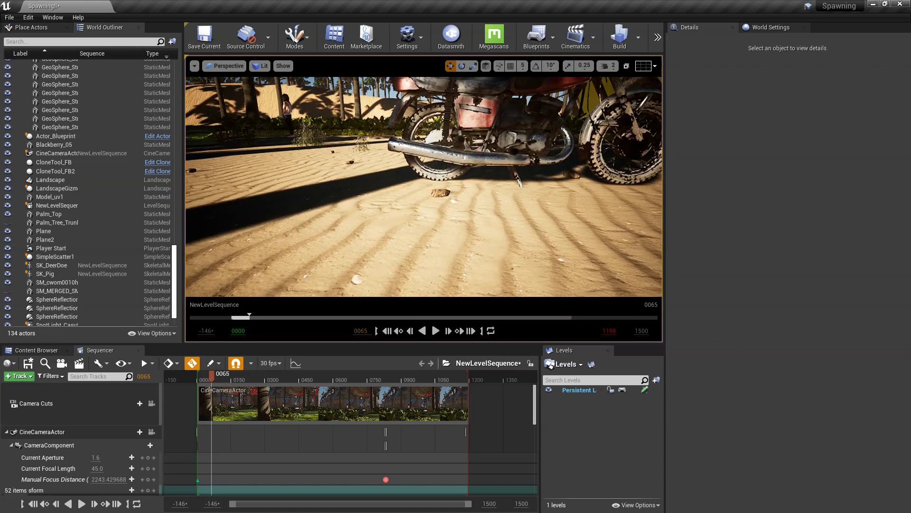
pyautogui.click(331, 259)
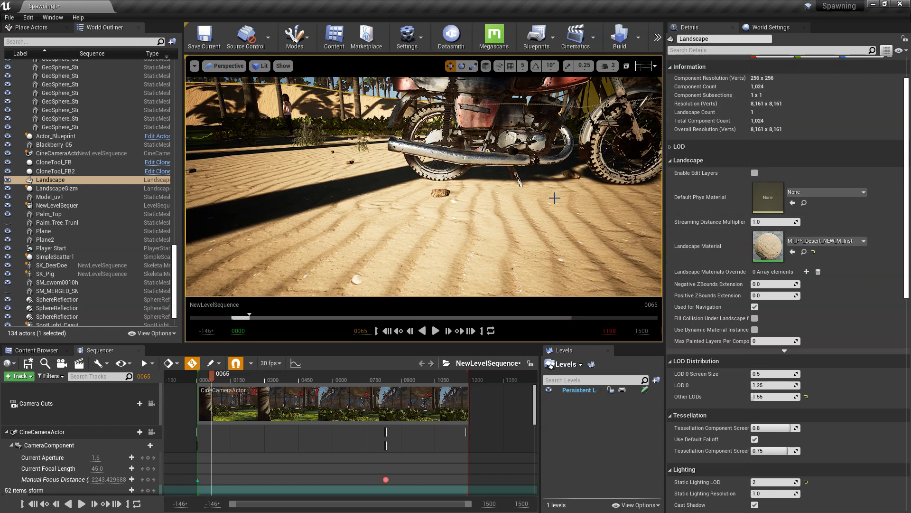
pyautogui.click(61, 352)
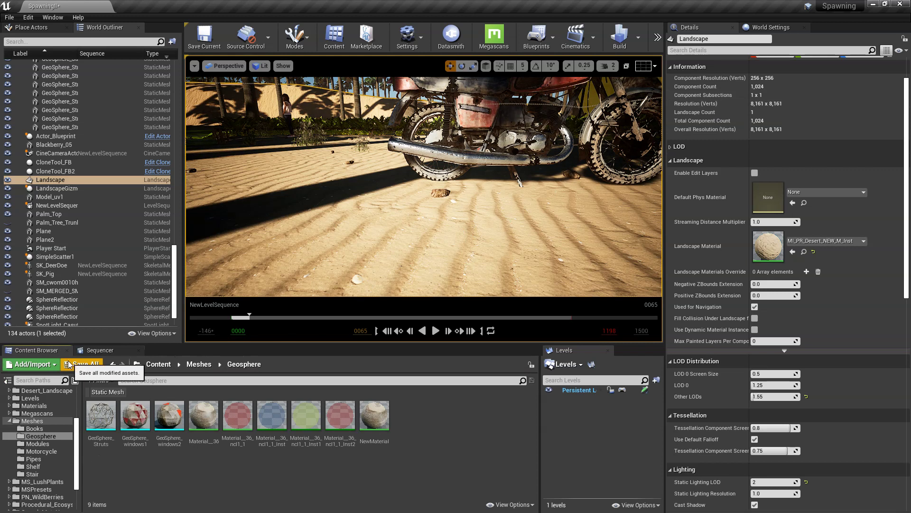
pyautogui.click(804, 252)
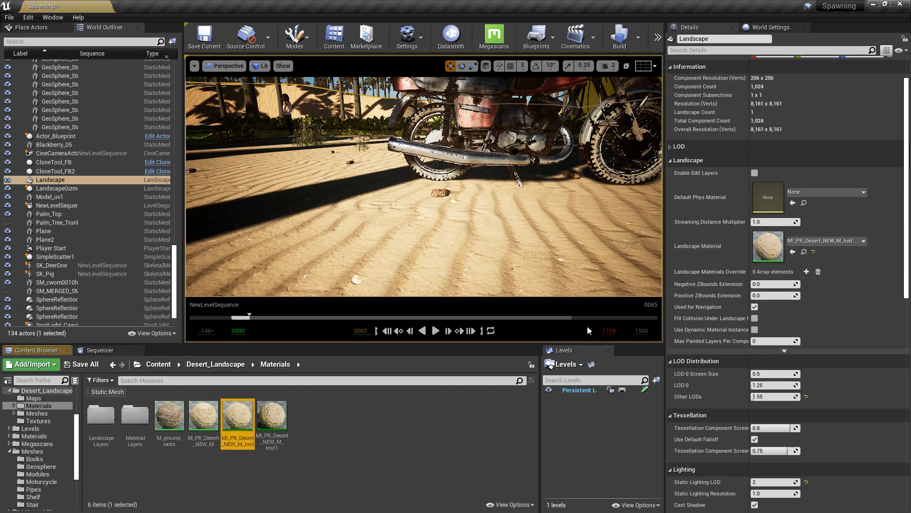
pyautogui.scroll(1, 39, 406)
pyautogui.moveTo(82, 419); pyautogui.dragTo(105, 416)
# - Sculpt a hollow into the sand between the palms in Landscape mode, exposing a small pond
pyautogui.moveTo(424, 187); pyautogui.dragTo(275, 226, button='right')
pyautogui.moveTo(322, 253); pyautogui.dragTo(317, 247, button='right')
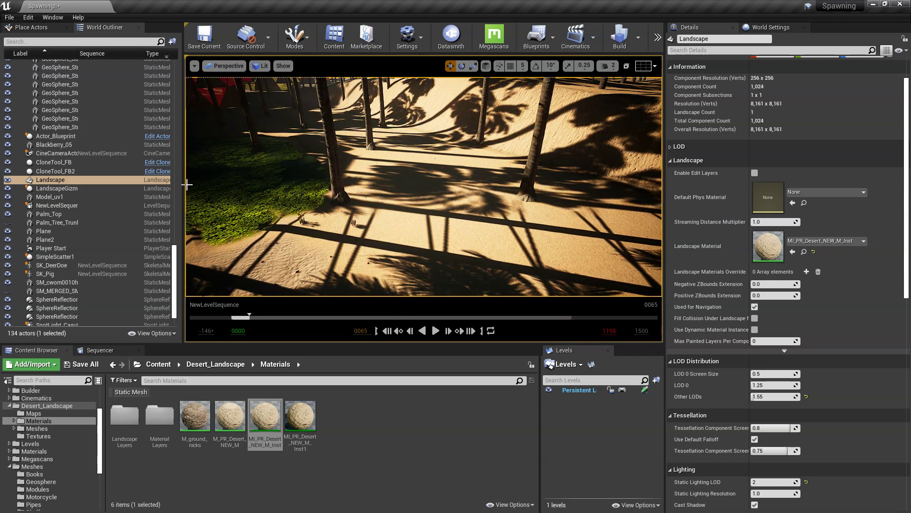
pyautogui.click(294, 38)
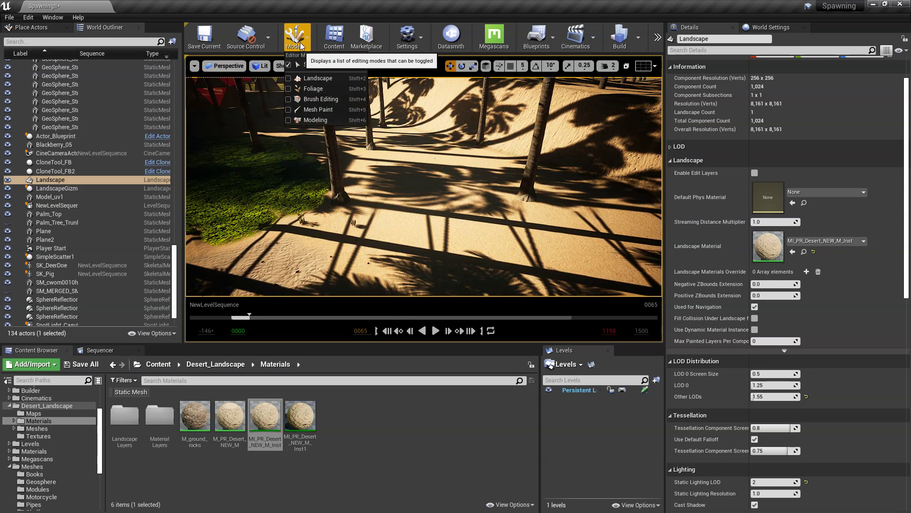
pyautogui.click(317, 79)
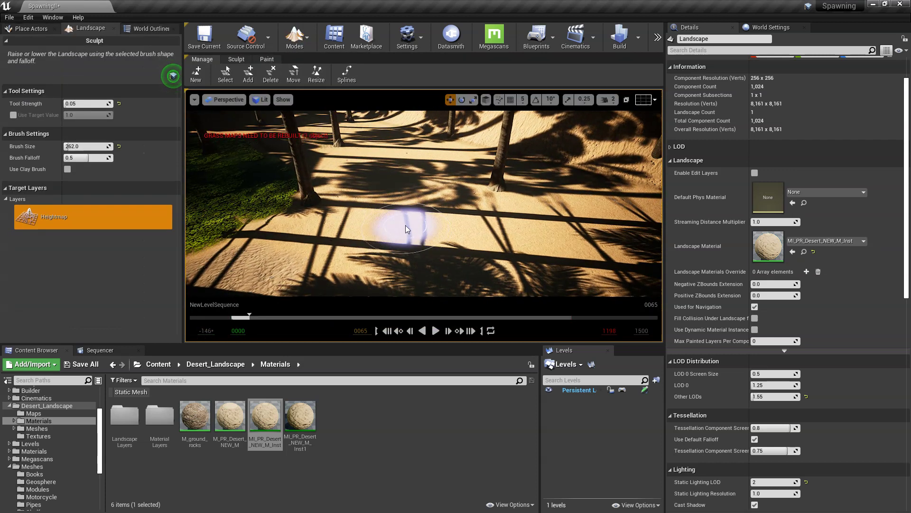
pyautogui.click(407, 228)
pyautogui.moveTo(447, 219)
pyautogui.mouseDown()
pyautogui.moveTo(396, 209)
pyautogui.moveTo(377, 249)
pyautogui.moveTo(385, 209)
pyautogui.mouseUp()
pyautogui.moveTo(493, 246)
pyautogui.mouseDown(button='right')
pyautogui.moveTo(446, 246)
pyautogui.moveTo(493, 246)
pyautogui.moveTo(495, 235)
pyautogui.mouseUp(button='right')
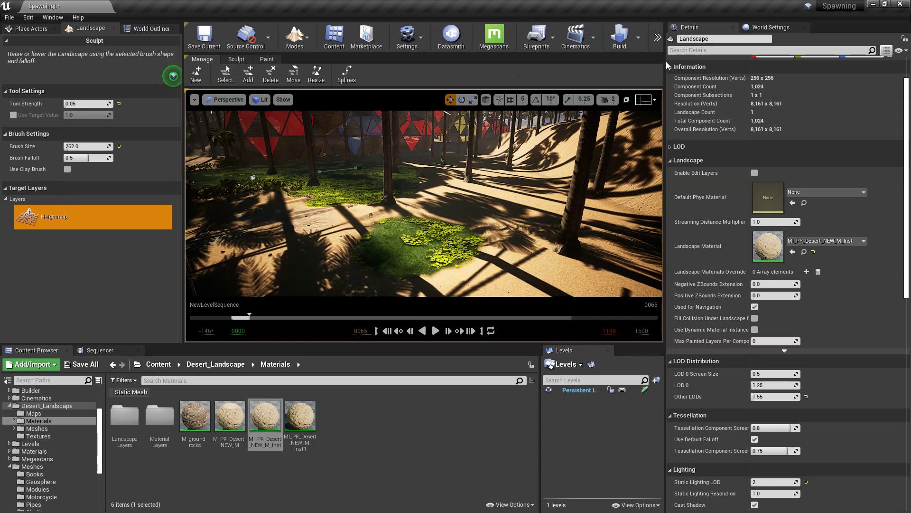
# - Return to Select mode, select the Plane2 mesh that forms the pond surface, and undo the last change
pyautogui.click(294, 36)
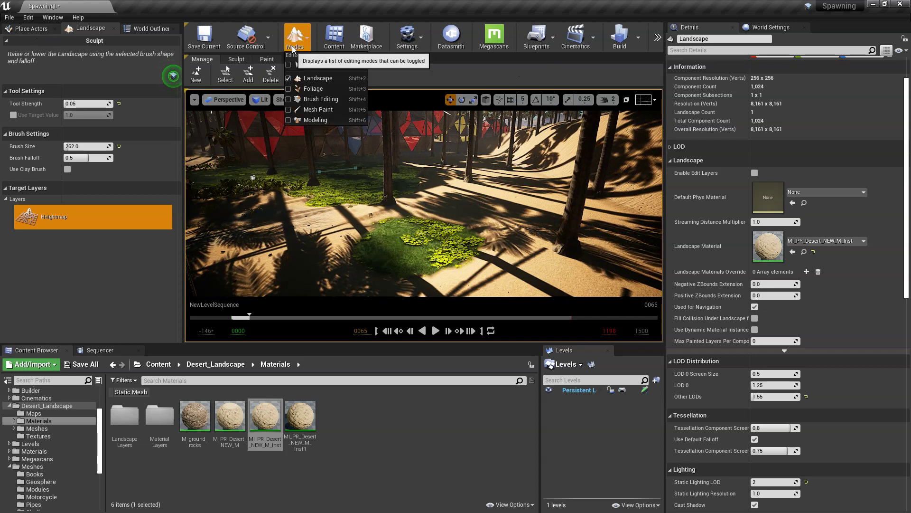
pyautogui.click(304, 61)
pyautogui.moveTo(369, 163); pyautogui.dragTo(369, 190, button='right')
pyautogui.press('w')
pyautogui.click(345, 124)
pyautogui.moveTo(283, 94); pyautogui.dragTo(268, 80)
pyautogui.moveTo(270, 82); pyautogui.dragTo(237, 71, button='right')
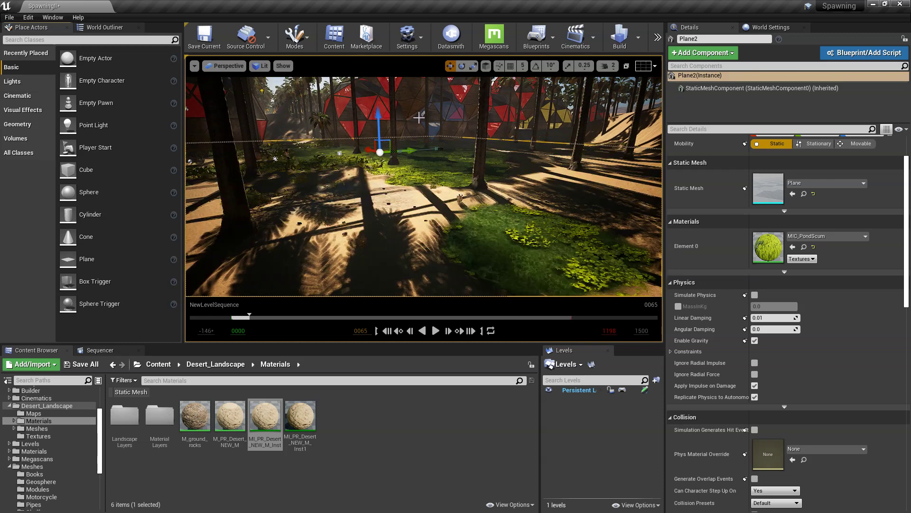
pyautogui.hotkey('ctrl', 'z')
# - Switch to Foliage mode beside the small pond and select the Var10_LOD0 foliage type for painting
pyautogui.moveTo(419, 117); pyautogui.dragTo(427, 137, button='right')
pyautogui.press('w')
pyautogui.moveTo(478, 168); pyautogui.dragTo(456, 166, button='right')
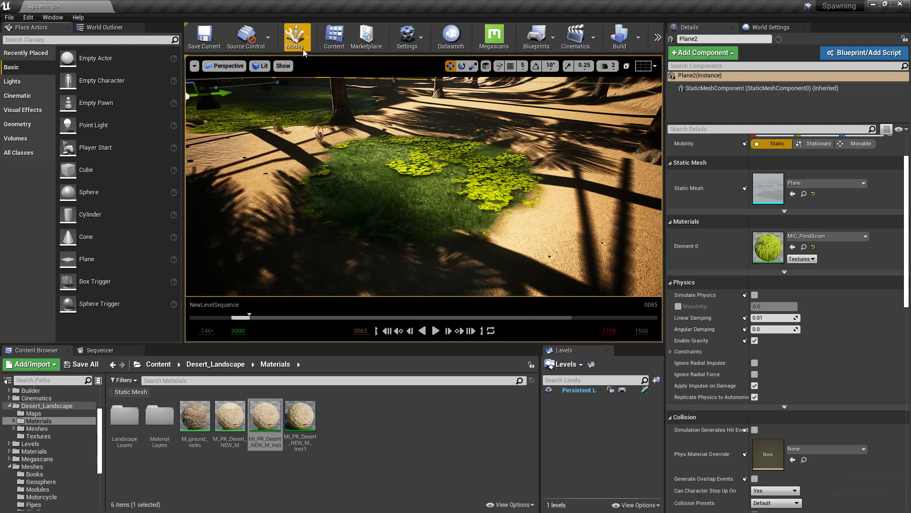
pyautogui.click(294, 36)
pyautogui.click(311, 91)
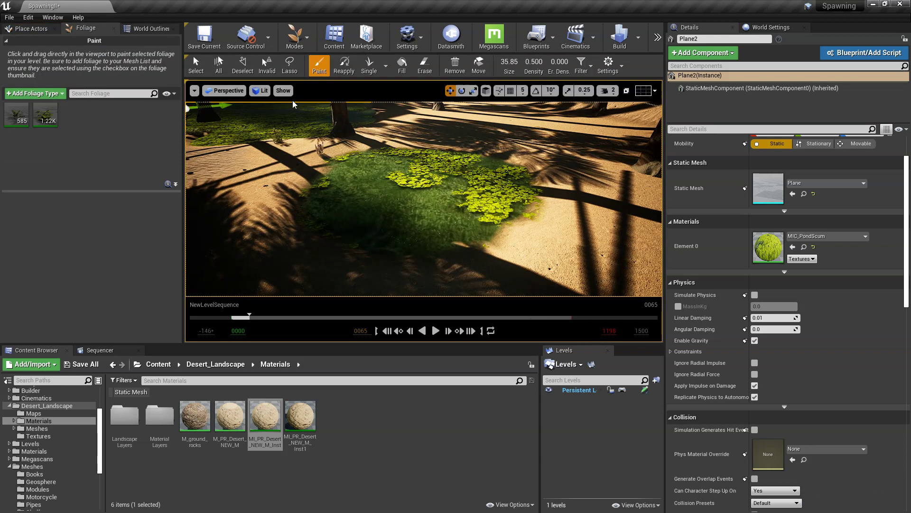
pyautogui.moveTo(304, 171); pyautogui.dragTo(285, 173, button='right')
pyautogui.press('d')
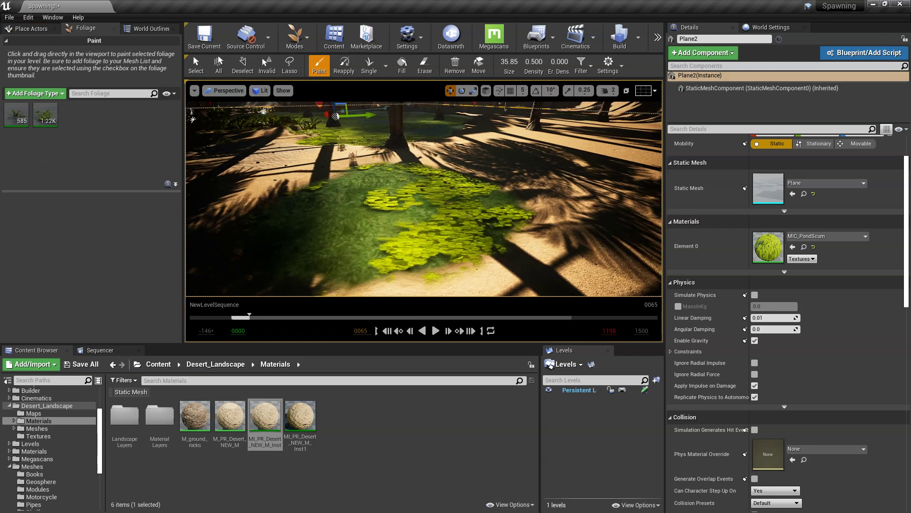
pyautogui.moveTo(283, 107); pyautogui.dragTo(273, 109, button='right')
pyautogui.click(17, 114)
pyautogui.click(45, 122)
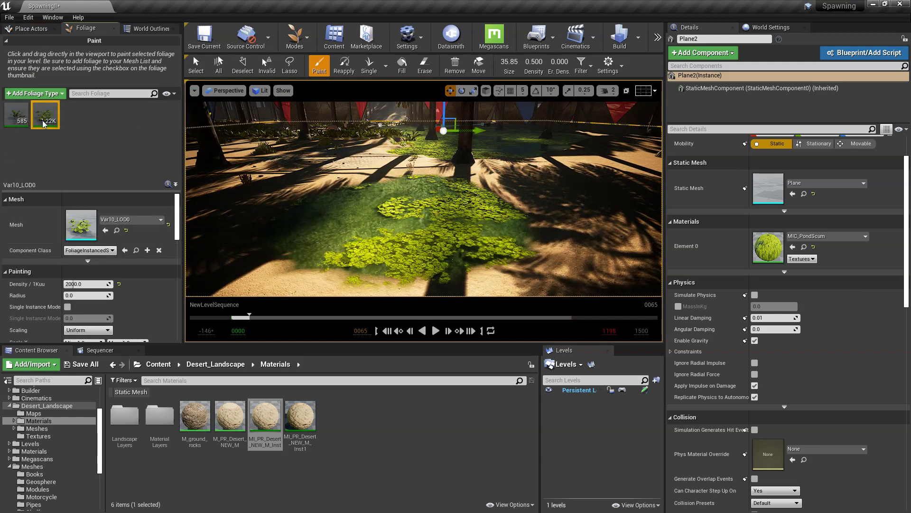
# - Paint Var10_LOD0 foliage over the bare sand along the edge of the small pond
pyautogui.moveTo(426, 185); pyautogui.dragTo(380, 209, button='right')
pyautogui.press('w')
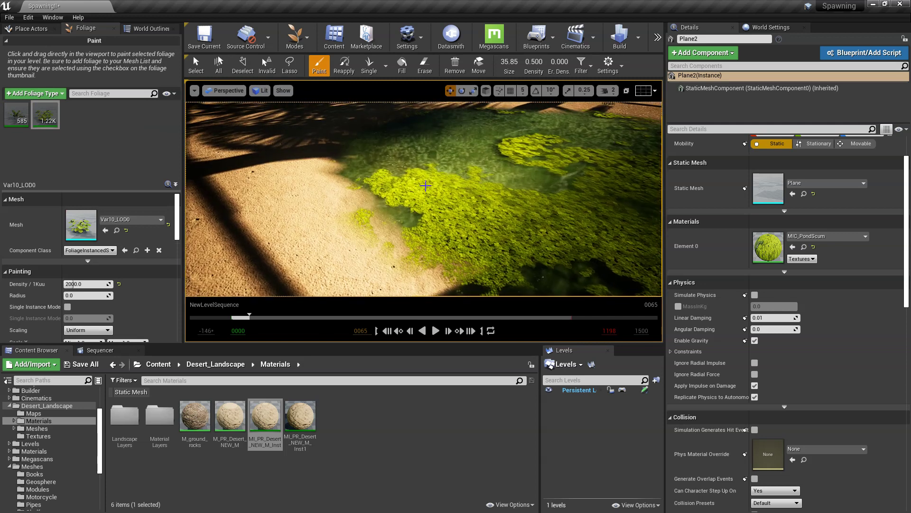
pyautogui.moveTo(362, 178); pyautogui.dragTo(335, 186, button='right')
pyautogui.moveTo(362, 178); pyautogui.dragTo(364, 153, button='middle')
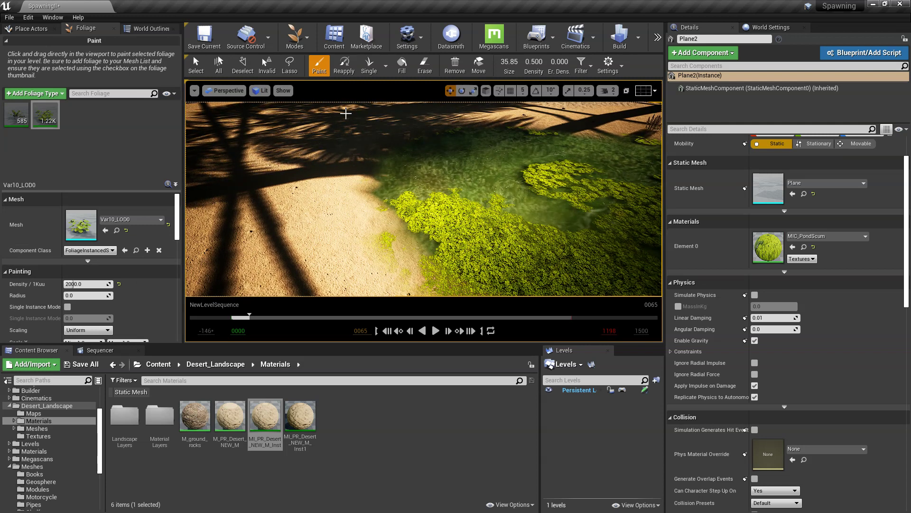
pyautogui.moveTo(345, 196)
pyautogui.mouseDown()
pyautogui.moveTo(384, 234)
pyautogui.moveTo(413, 233)
pyautogui.mouseUp()
pyautogui.moveTo(474, 228)
pyautogui.mouseDown(button='right')
pyautogui.moveTo(522, 223)
pyautogui.moveTo(456, 223)
pyautogui.mouseUp(button='right')
pyautogui.moveTo(438, 256)
pyautogui.mouseDown(button='right')
pyautogui.moveTo(404, 252)
pyautogui.moveTo(408, 199)
pyautogui.moveTo(437, 256)
pyautogui.mouseUp(button='right')
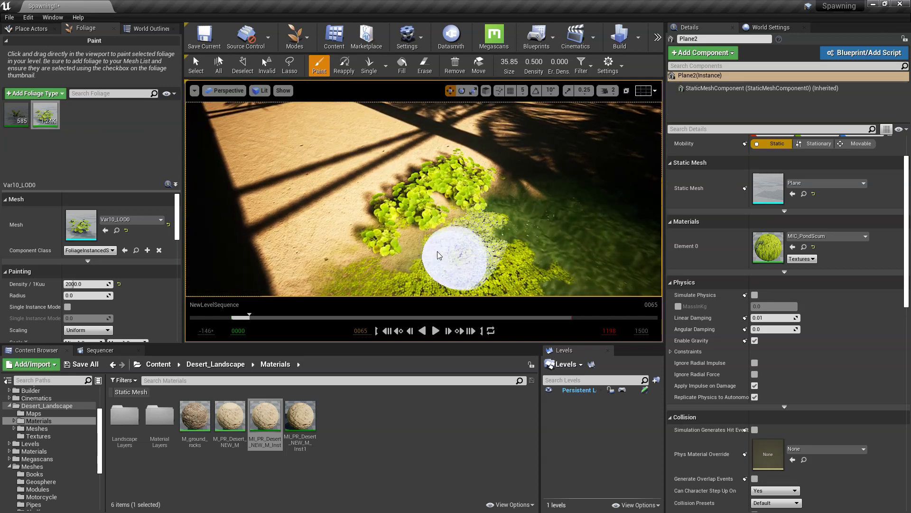
# - Check the foliage type's painting and placement settings, and extend the Var10_LOD0 clumps along the pond's shoreline
pyautogui.scroll(-3, 178, 243)
pyautogui.scroll(-1, 178, 243)
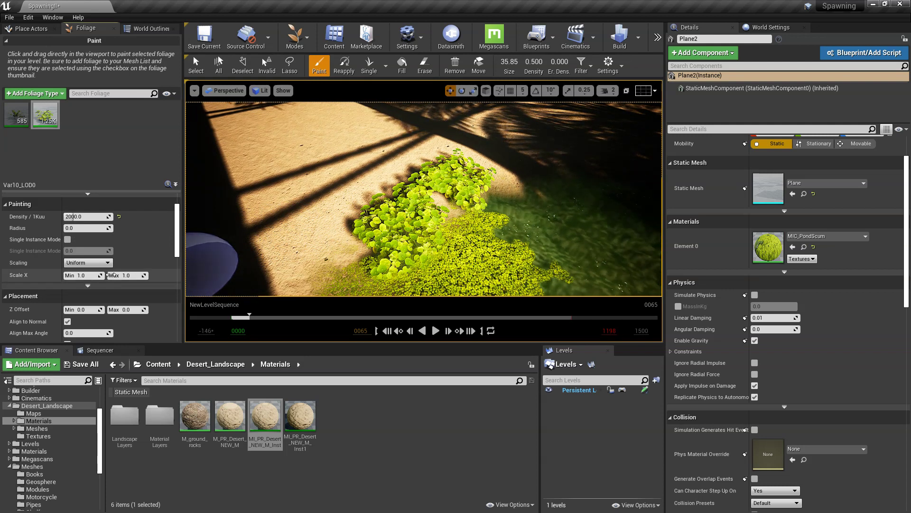
pyautogui.moveTo(462, 203)
pyautogui.mouseDown()
pyautogui.moveTo(515, 179)
pyautogui.moveTo(480, 218)
pyautogui.mouseUp()
pyautogui.moveTo(480, 217); pyautogui.dragTo(380, 185, button='right')
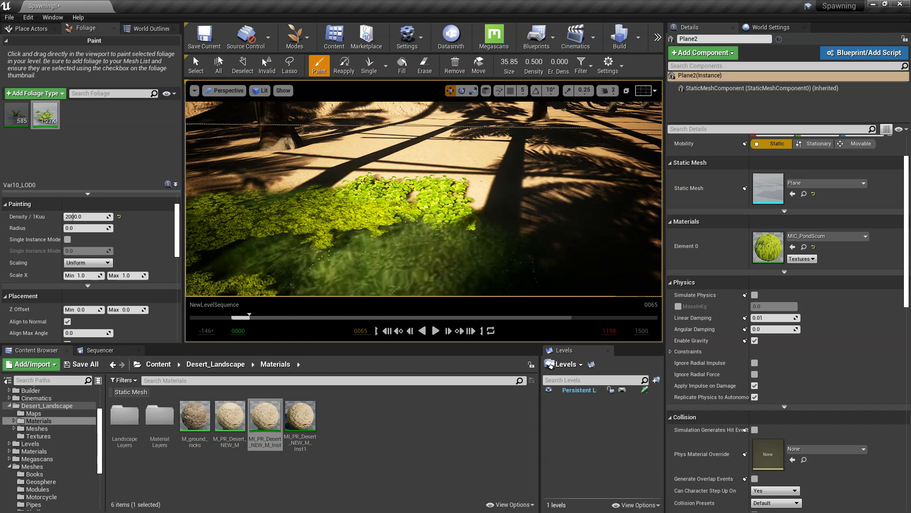
pyautogui.moveTo(489, 190)
pyautogui.mouseDown()
pyautogui.moveTo(469, 204)
pyautogui.moveTo(387, 203)
pyautogui.moveTo(335, 181)
pyautogui.moveTo(328, 199)
pyautogui.mouseUp()
pyautogui.moveTo(327, 200)
pyautogui.mouseDown(button='right')
pyautogui.moveTo(342, 237)
pyautogui.moveTo(350, 213)
pyautogui.mouseUp(button='right')
pyautogui.press('w')
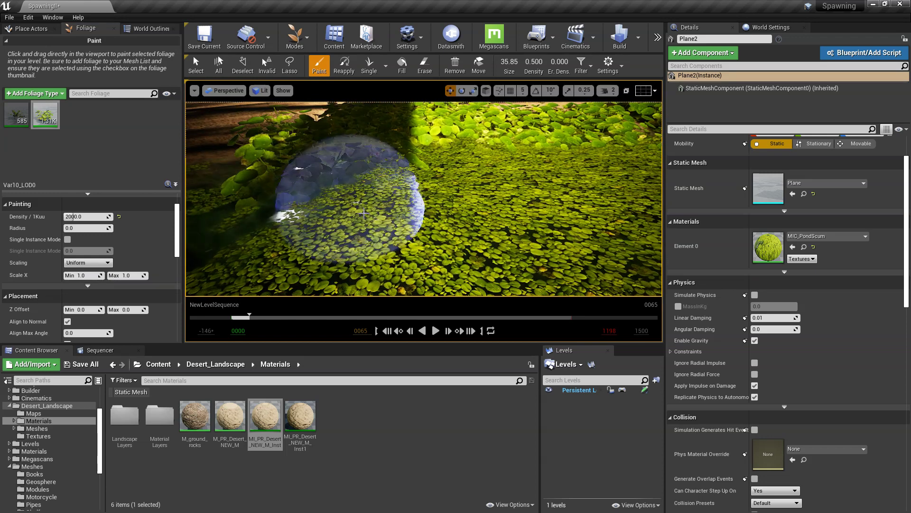
# - Switch from Foliage mode back to Select mode and face the palm-lined path between the domes
pyautogui.scroll(-5, 455, 205)
pyautogui.moveTo(456, 205)
pyautogui.mouseDown(button='right')
pyautogui.moveTo(456, 180)
pyautogui.moveTo(479, 195)
pyautogui.moveTo(478, 207)
pyautogui.mouseUp(button='right')
pyautogui.moveTo(225, 229)
pyautogui.mouseDown(button='right')
pyautogui.moveTo(280, 166)
pyautogui.moveTo(329, 161)
pyautogui.mouseUp(button='right')
pyautogui.click(294, 36)
pyautogui.click(313, 65)
pyautogui.press('w')
pyautogui.moveTo(459, 130); pyautogui.dragTo(477, 115, button='right')
pyautogui.moveTo(430, 159); pyautogui.dragTo(394, 166, button='right')
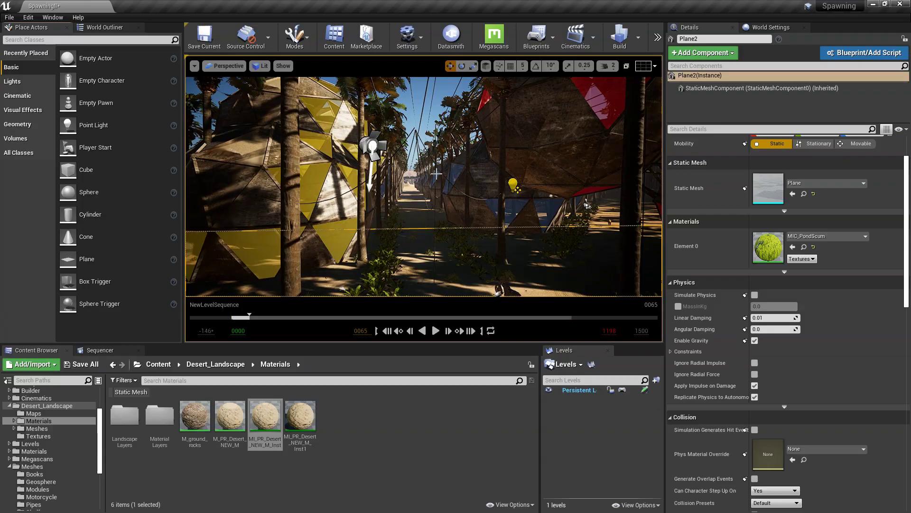
# - Show the viewport full screen and examine the domes, hanging cables and palm-lined paths from several angles
pyautogui.press('F11')
pyautogui.moveTo(455, 256); pyautogui.dragTo(617, 300, button='middle')
pyautogui.moveTo(450, 257); pyautogui.dragTo(469, 256, button='right')
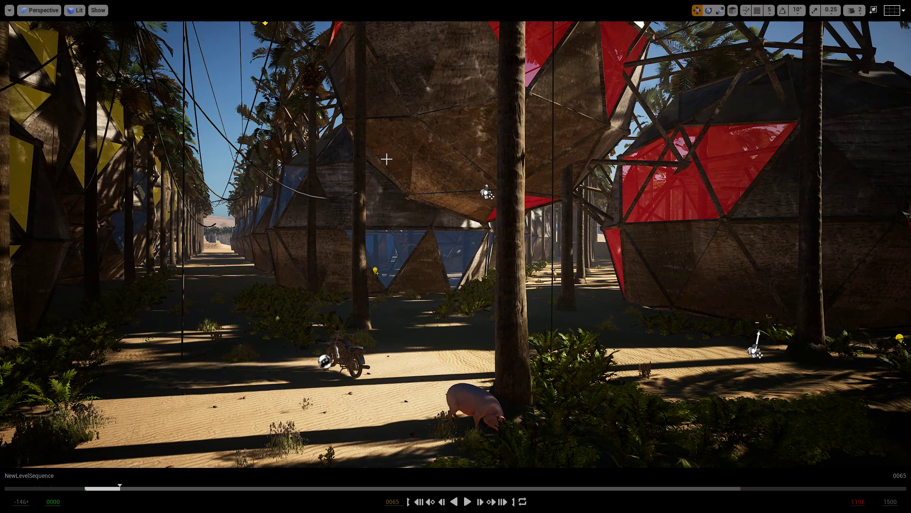
pyautogui.moveTo(333, 229); pyautogui.dragTo(347, 215, button='right')
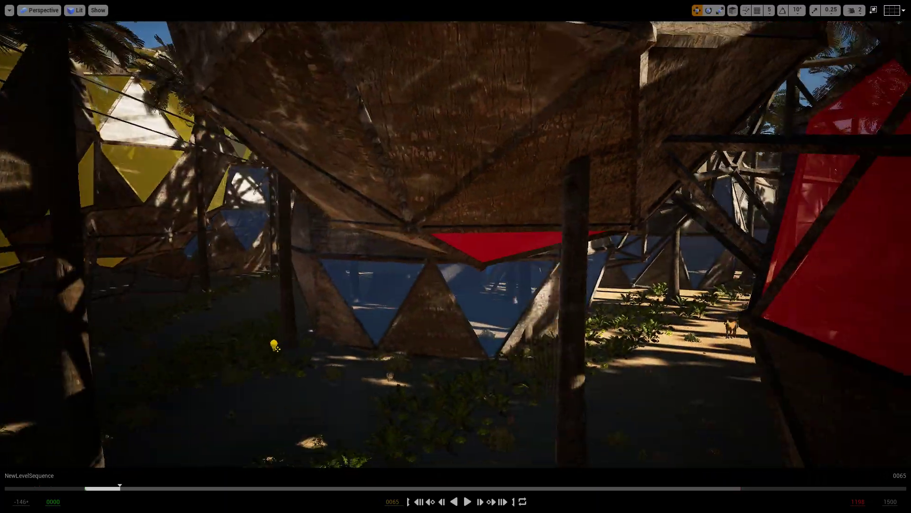
pyautogui.moveTo(455, 256); pyautogui.dragTo(498, 174, button='right')
pyautogui.press('s')
pyautogui.moveTo(456, 256); pyautogui.dragTo(332, 308, button='right')
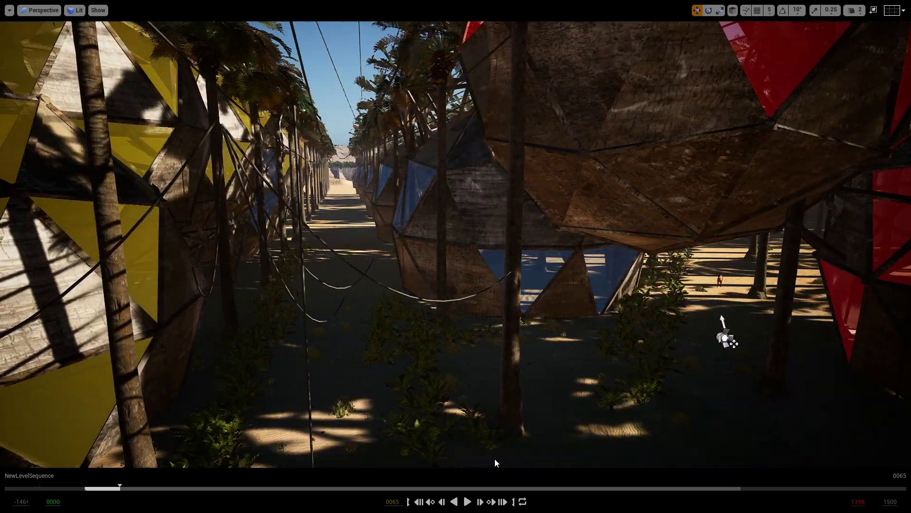
pyautogui.moveTo(526, 355); pyautogui.dragTo(674, 352, button='right')
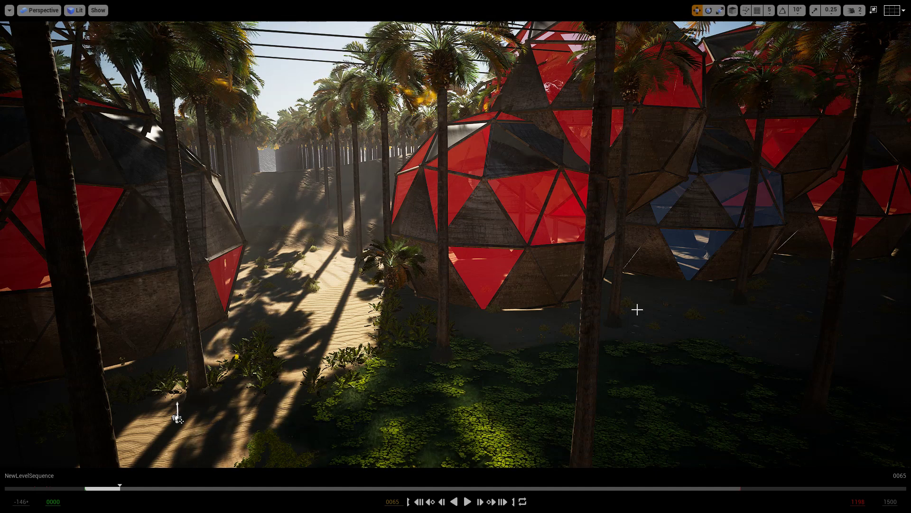
pyautogui.moveTo(596, 289); pyautogui.dragTo(502, 384, button='right')
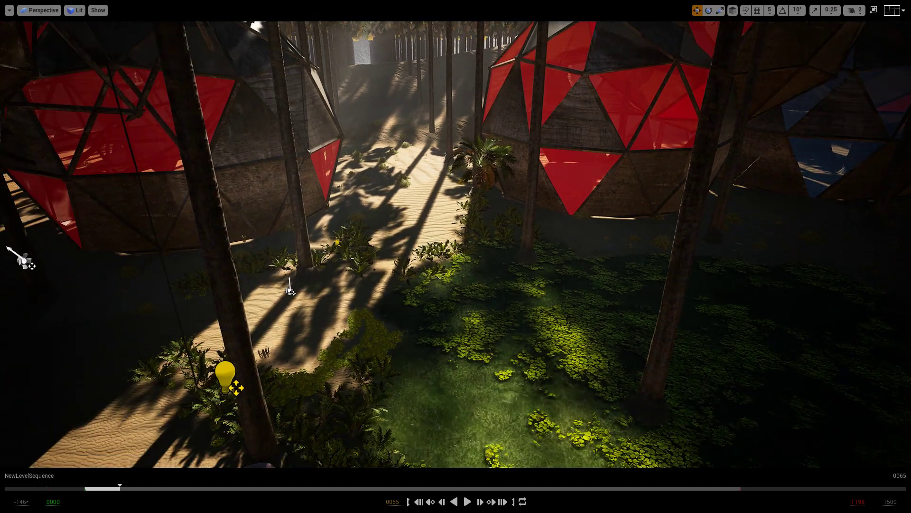
# - Examine the pond from above, including its floating leaf patches and the planting around its shore
pyautogui.press('d')
pyautogui.moveTo(456, 256); pyautogui.dragTo(237, 342, button='right')
pyautogui.press('s')
pyautogui.press('d')
pyautogui.moveTo(575, 325); pyautogui.dragTo(575, 328, button='right')
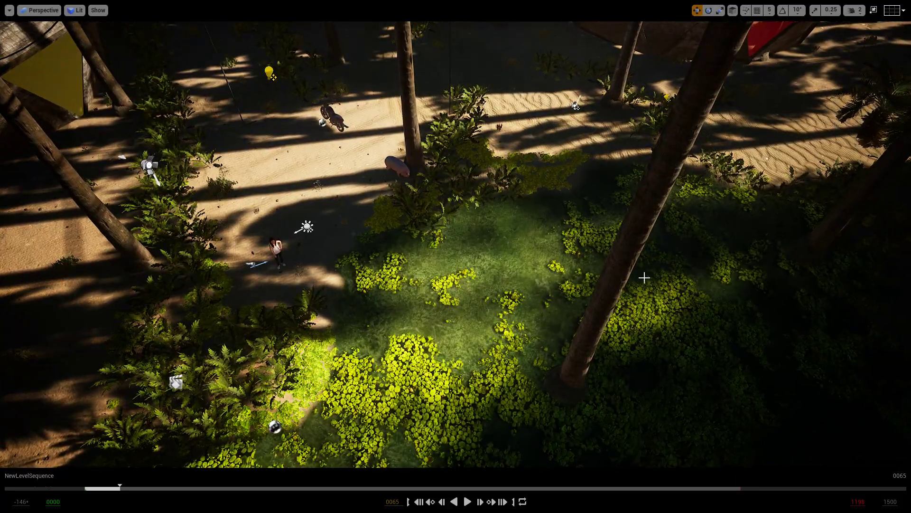
pyautogui.moveTo(418, 317); pyautogui.dragTo(441, 310, button='right')
pyautogui.press('q')
pyautogui.moveTo(484, 260); pyautogui.dragTo(484, 261, button='right')
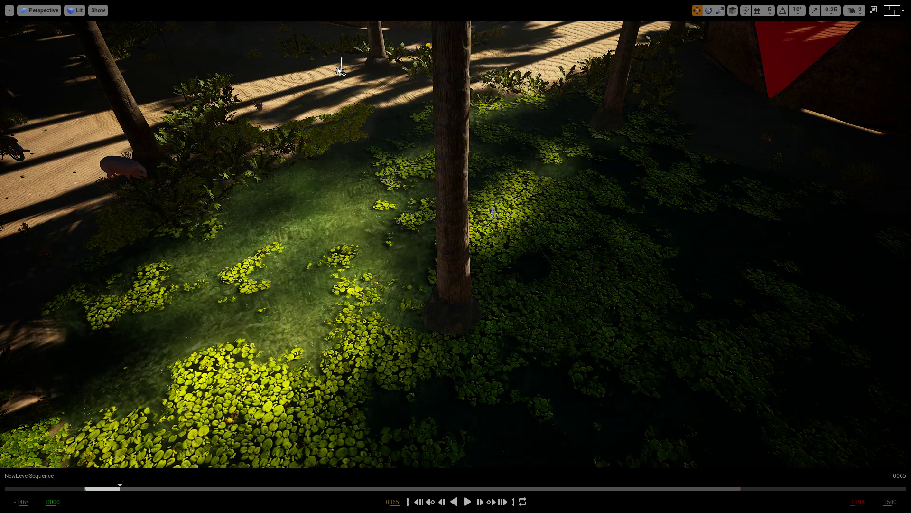
pyautogui.moveTo(485, 266); pyautogui.dragTo(408, 233, button='right')
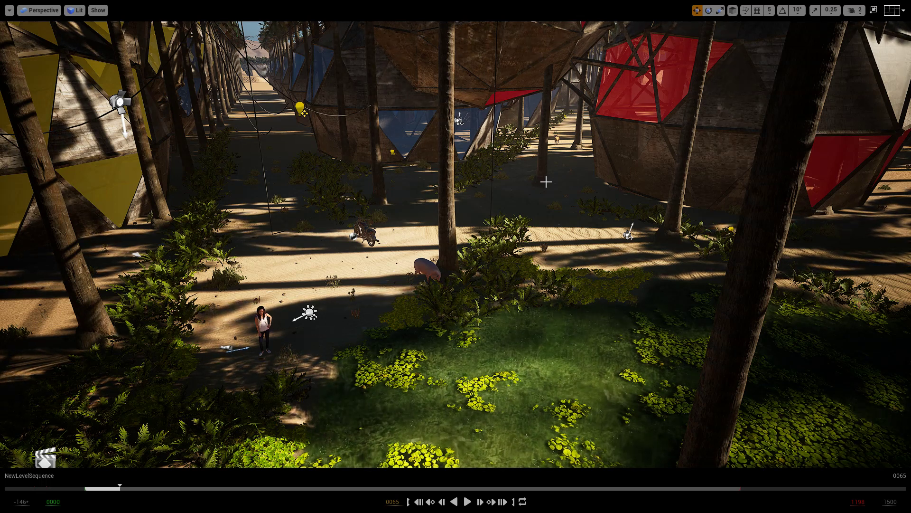
# - Survey the whole dome settlement from the air, with its palm forest and the surrounding dunes
pyautogui.moveTo(546, 181); pyautogui.dragTo(470, 152, button='right')
pyautogui.press('e')
pyautogui.press('d')
pyautogui.press('e')
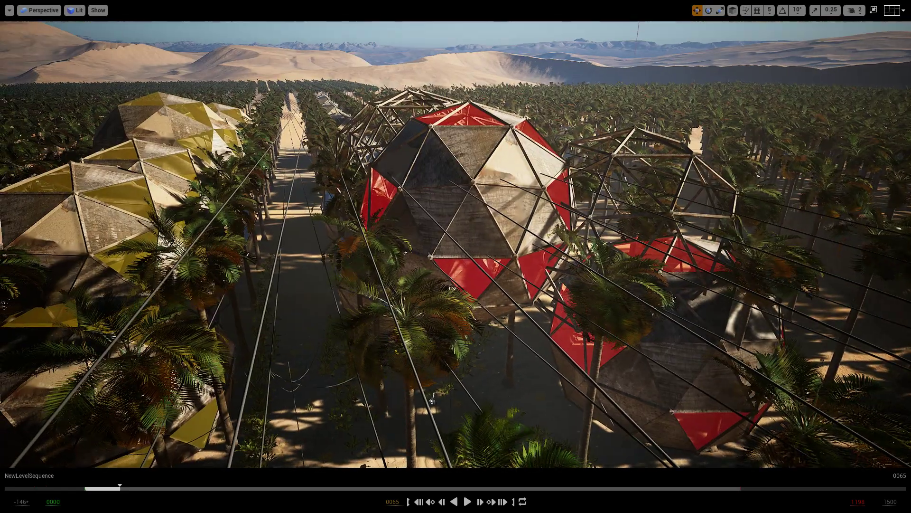
pyautogui.moveTo(432, 401); pyautogui.dragTo(546, 416, button='right')
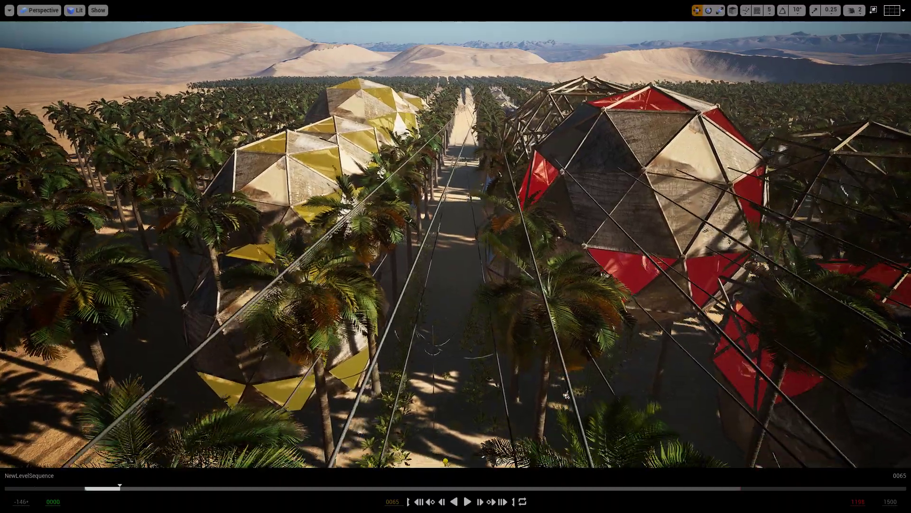
# - Descend to the pond and examine the domes, ferns and female figure from just above the water
pyautogui.press('q')
pyautogui.moveTo(455, 256); pyautogui.dragTo(574, 193, button='right')
pyautogui.press('a')
pyautogui.press('w')
pyautogui.press('q')
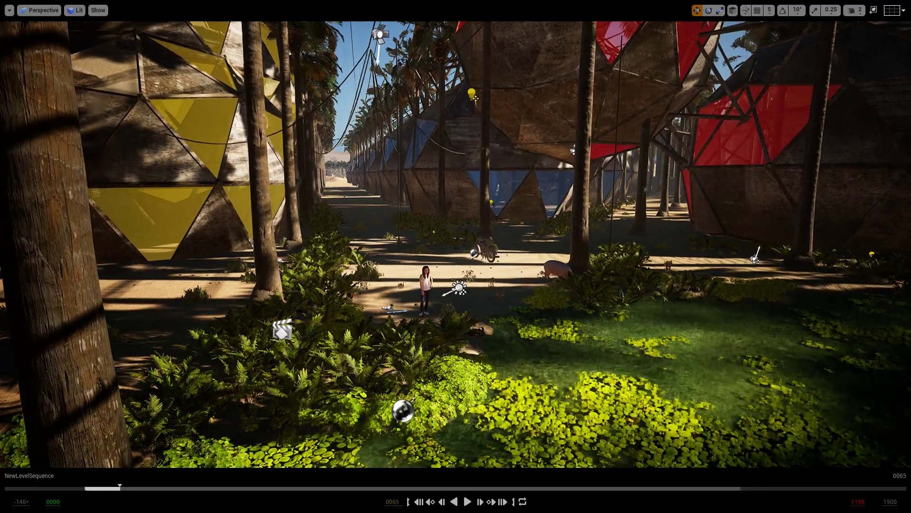
pyautogui.press('q')
pyautogui.moveTo(657, 294)
pyautogui.mouseDown(button='right')
pyautogui.moveTo(698, 285)
pyautogui.moveTo(698, 271)
pyautogui.moveTo(657, 294)
pyautogui.mouseUp(button='right')
pyautogui.press('w')
pyautogui.press('a')
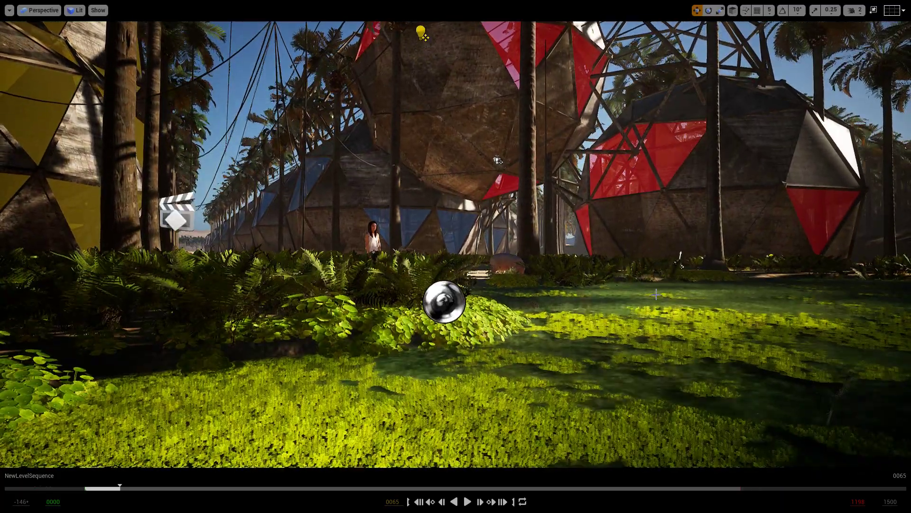
pyautogui.press('s')
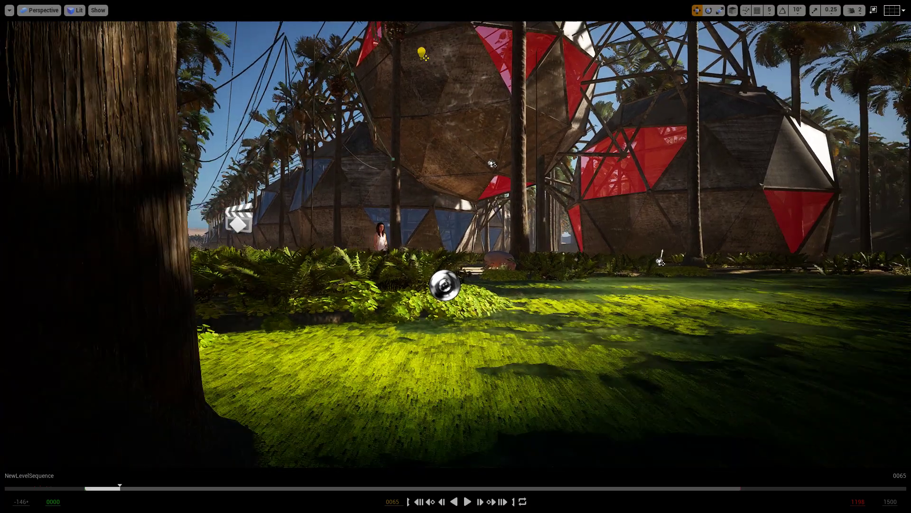
pyautogui.press('e')
pyautogui.press('s')
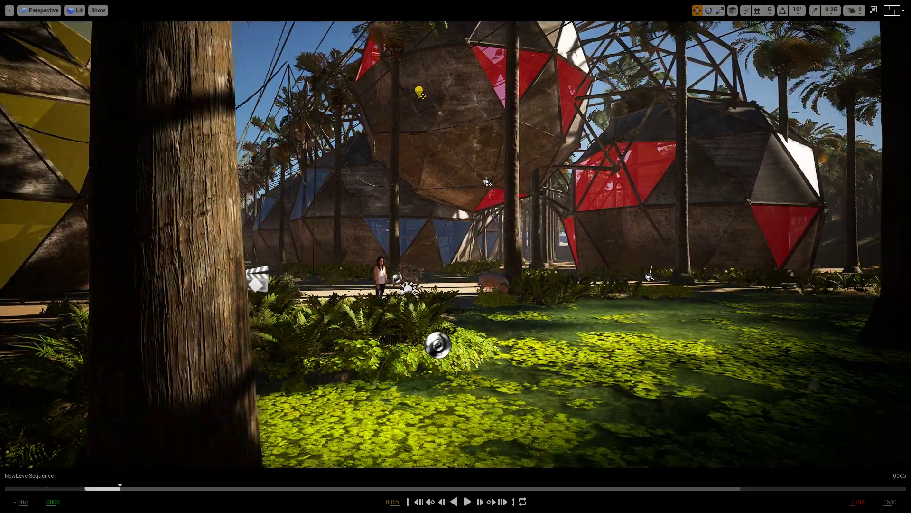